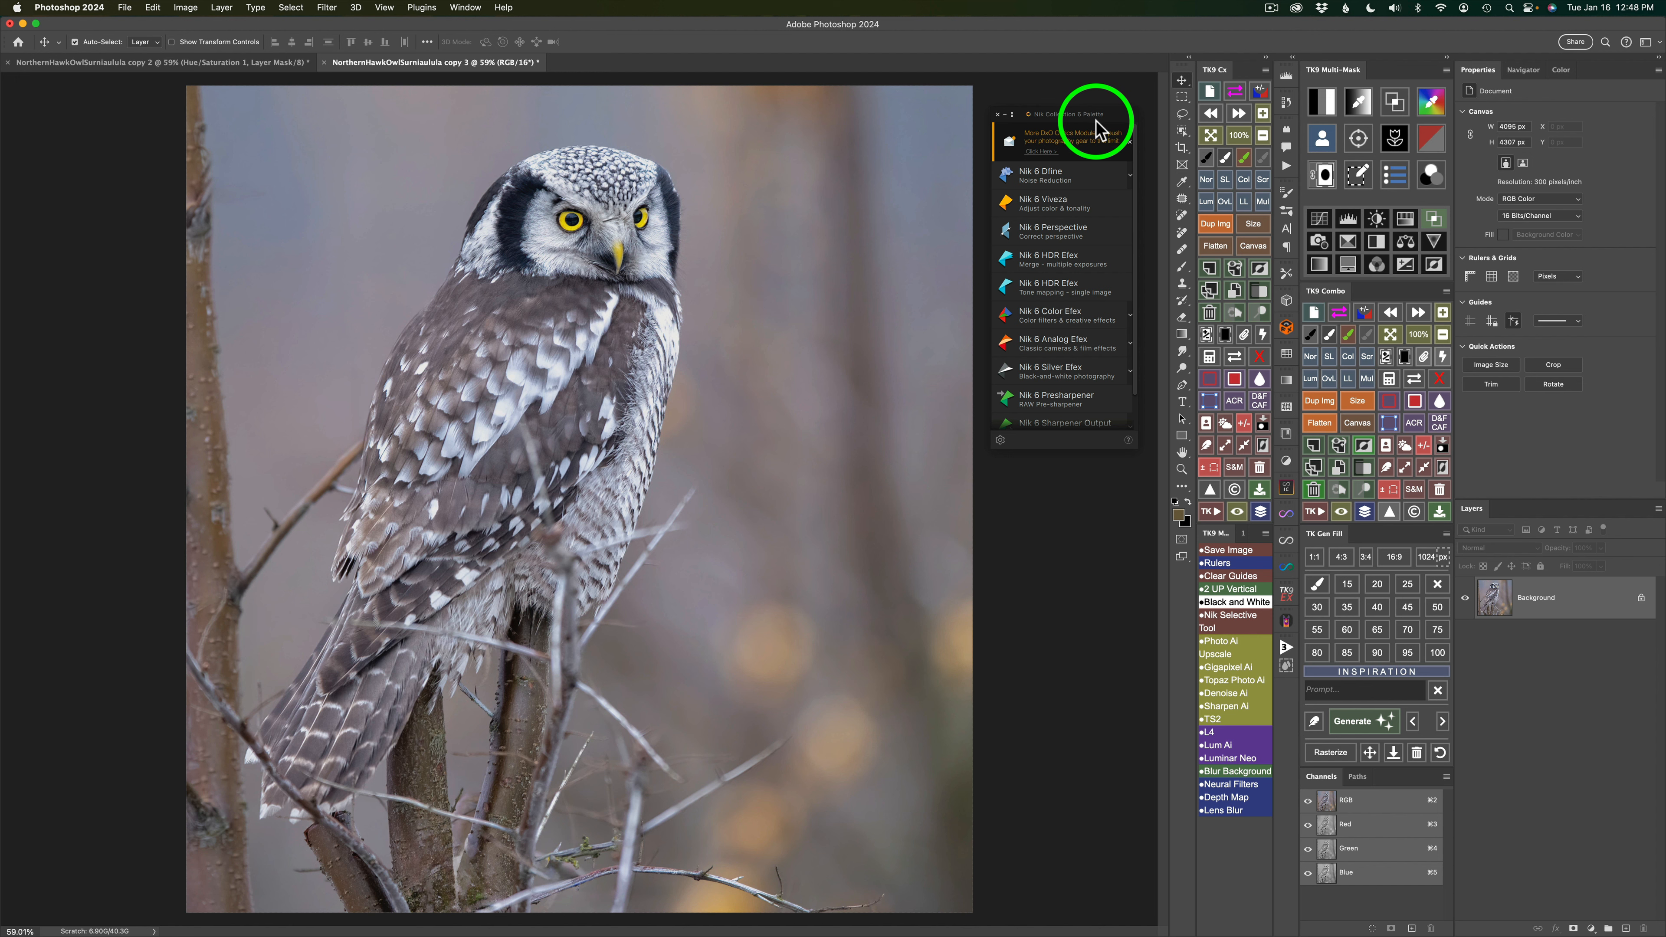
Open the owl photo in Nik 6 Color Efex from the Nik Collection palette and enable conversion to a smart object
left_click(124, 12)
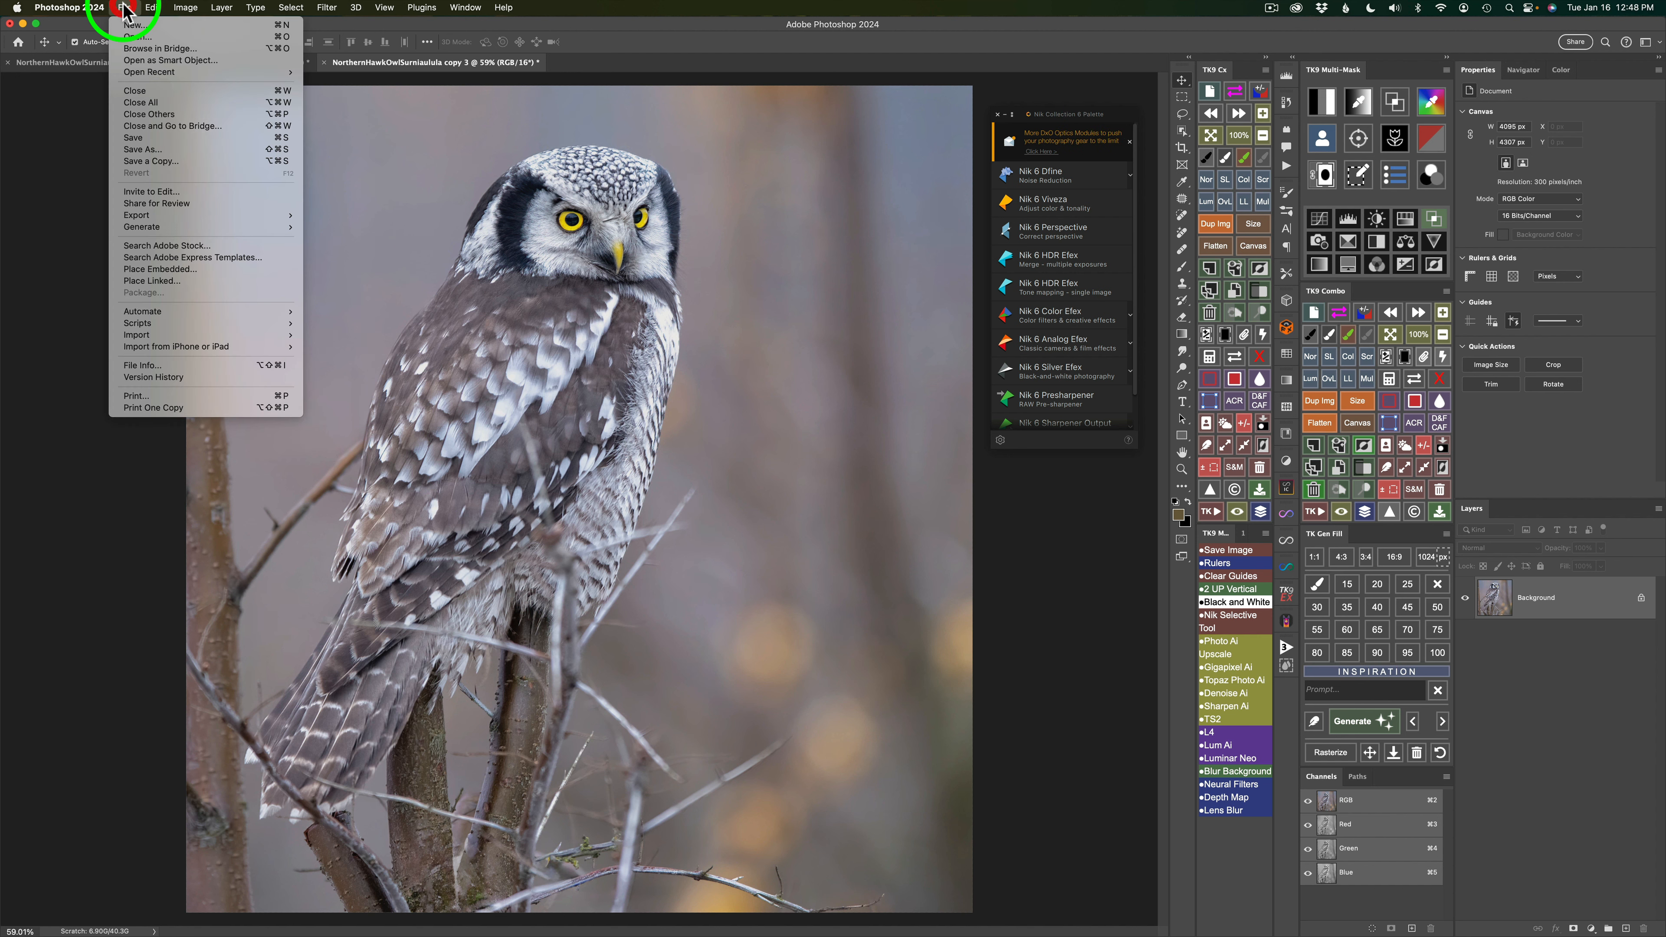
mouse_move(141, 312)
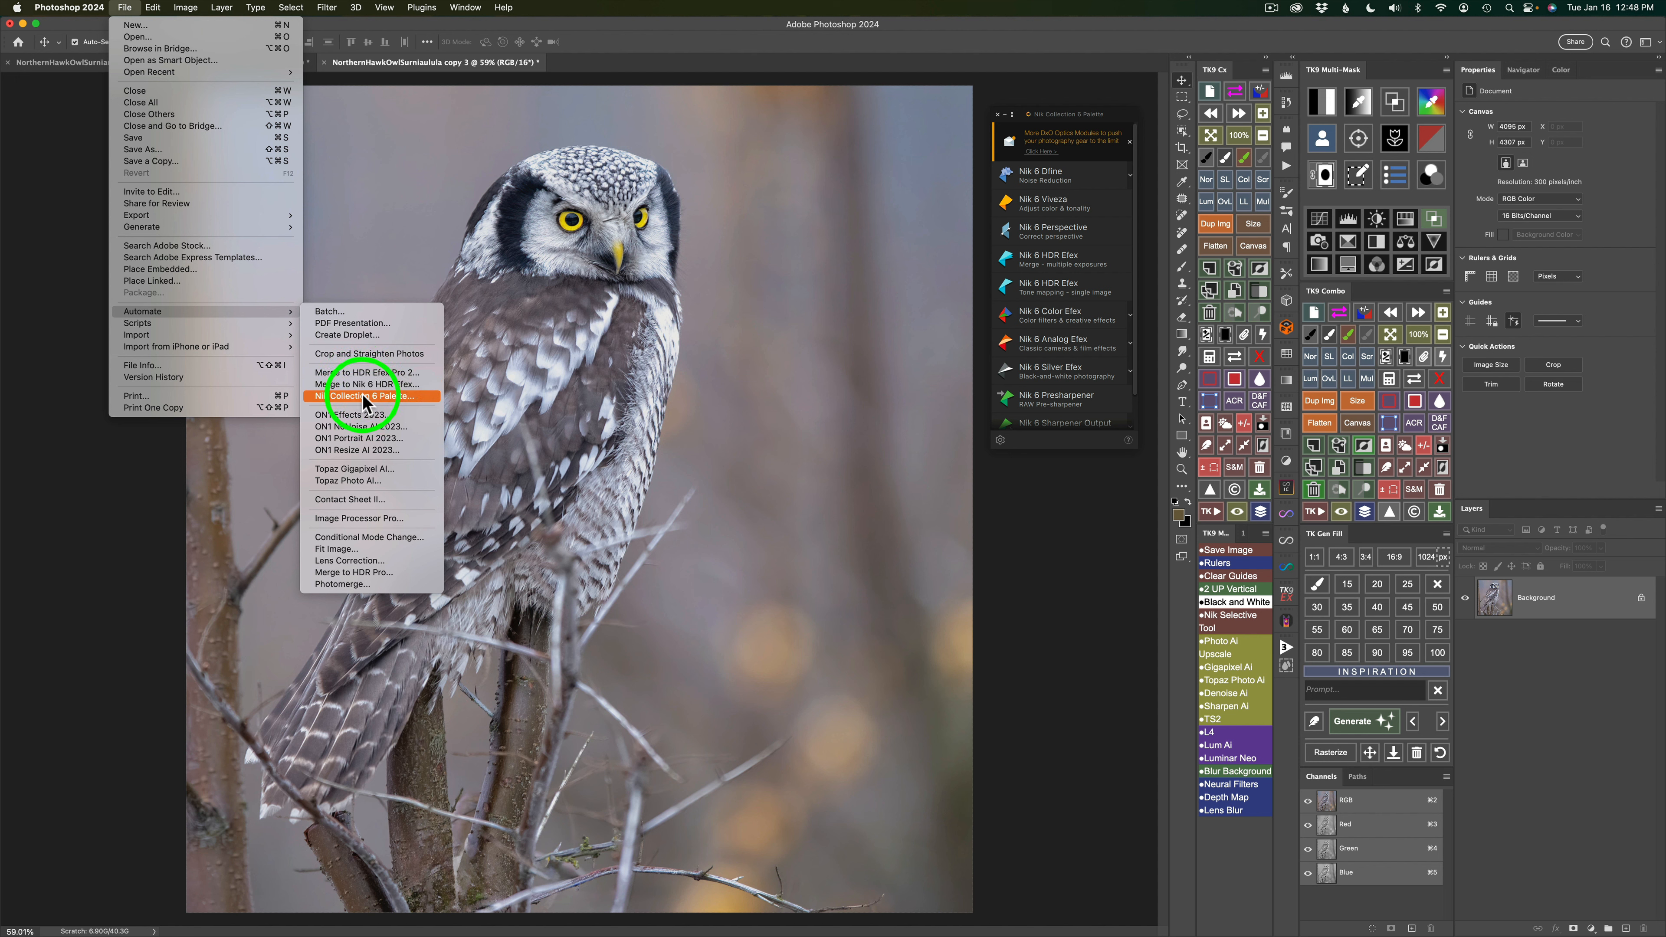
left_click(1056, 707)
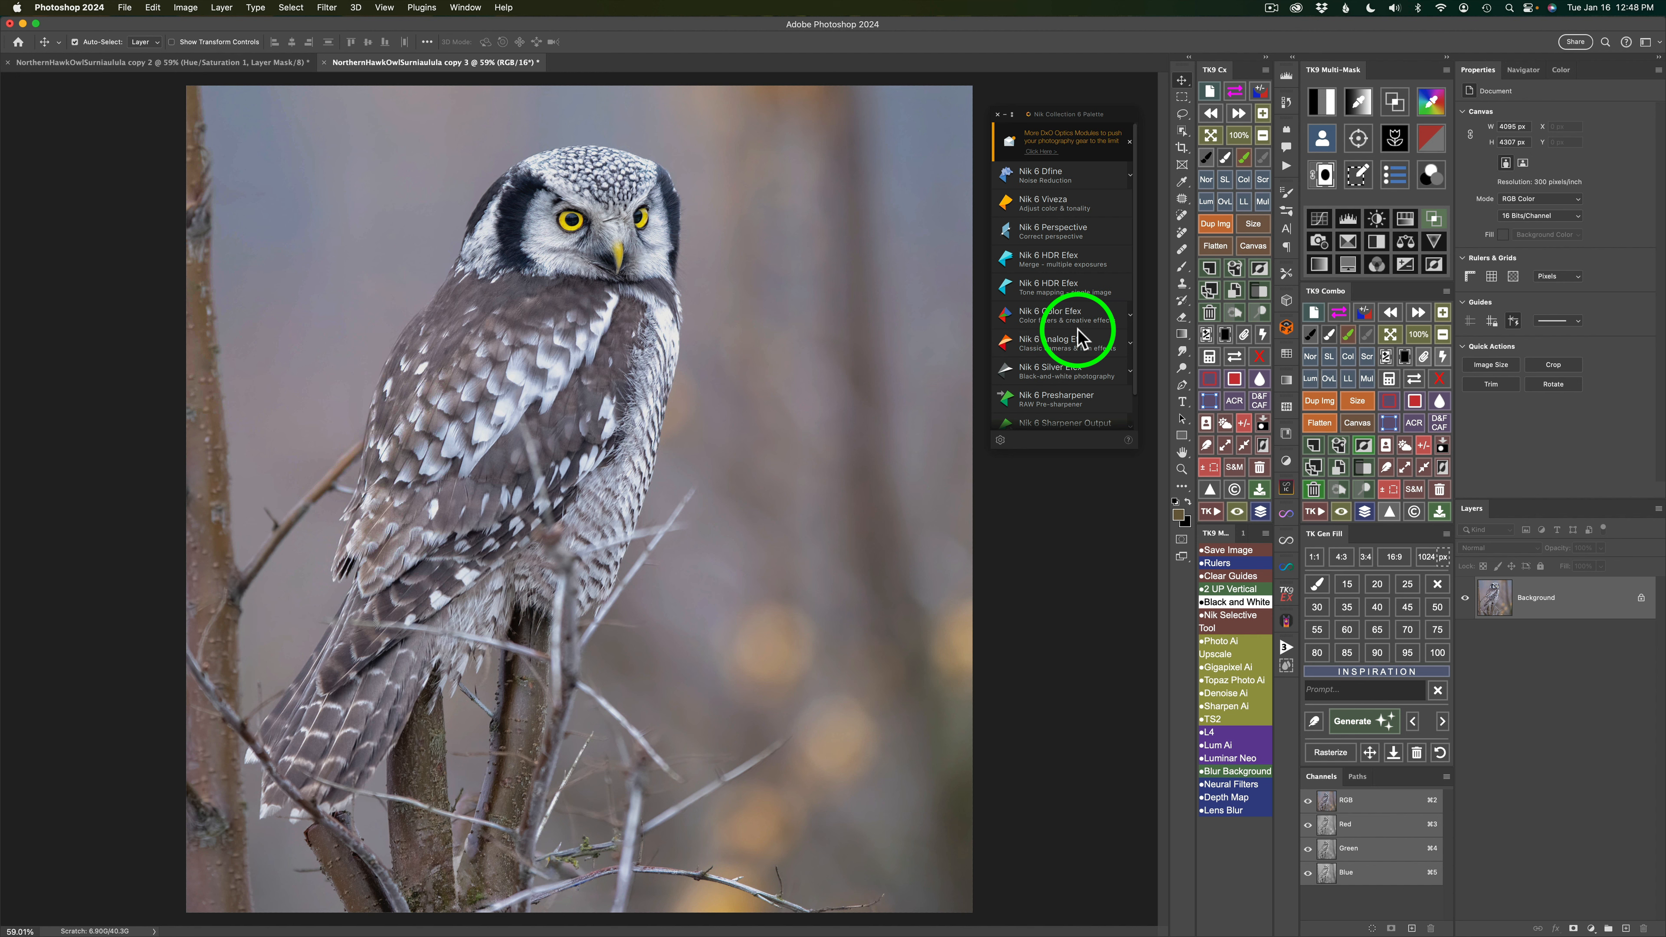
left_click(1058, 315)
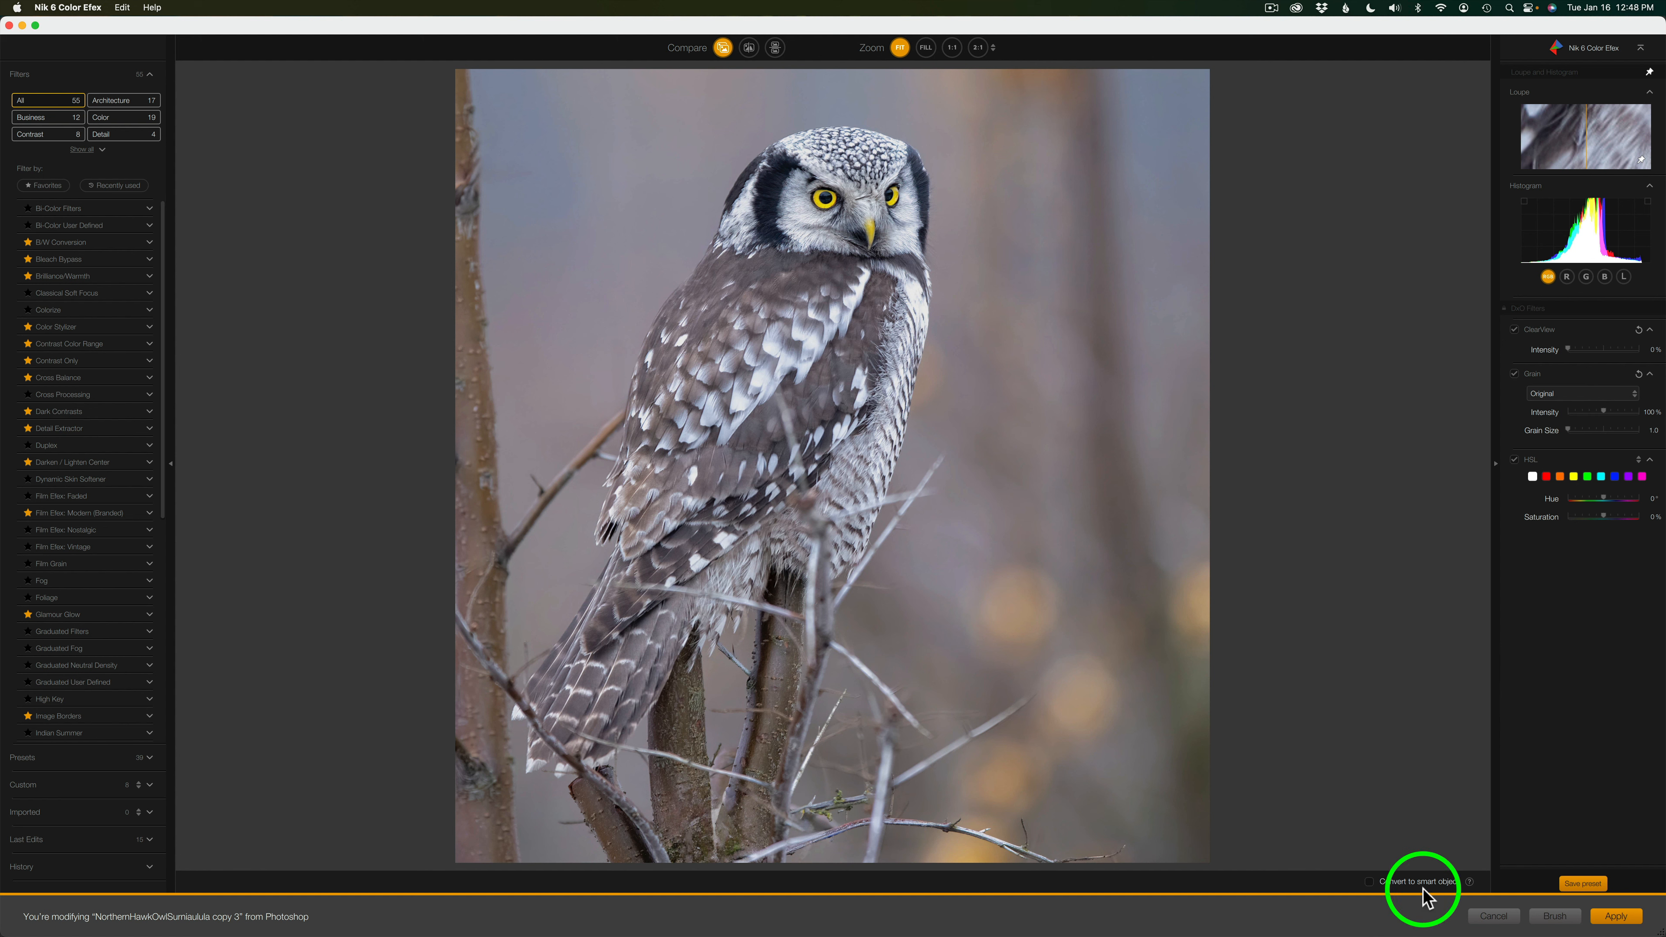
left_click(1370, 881)
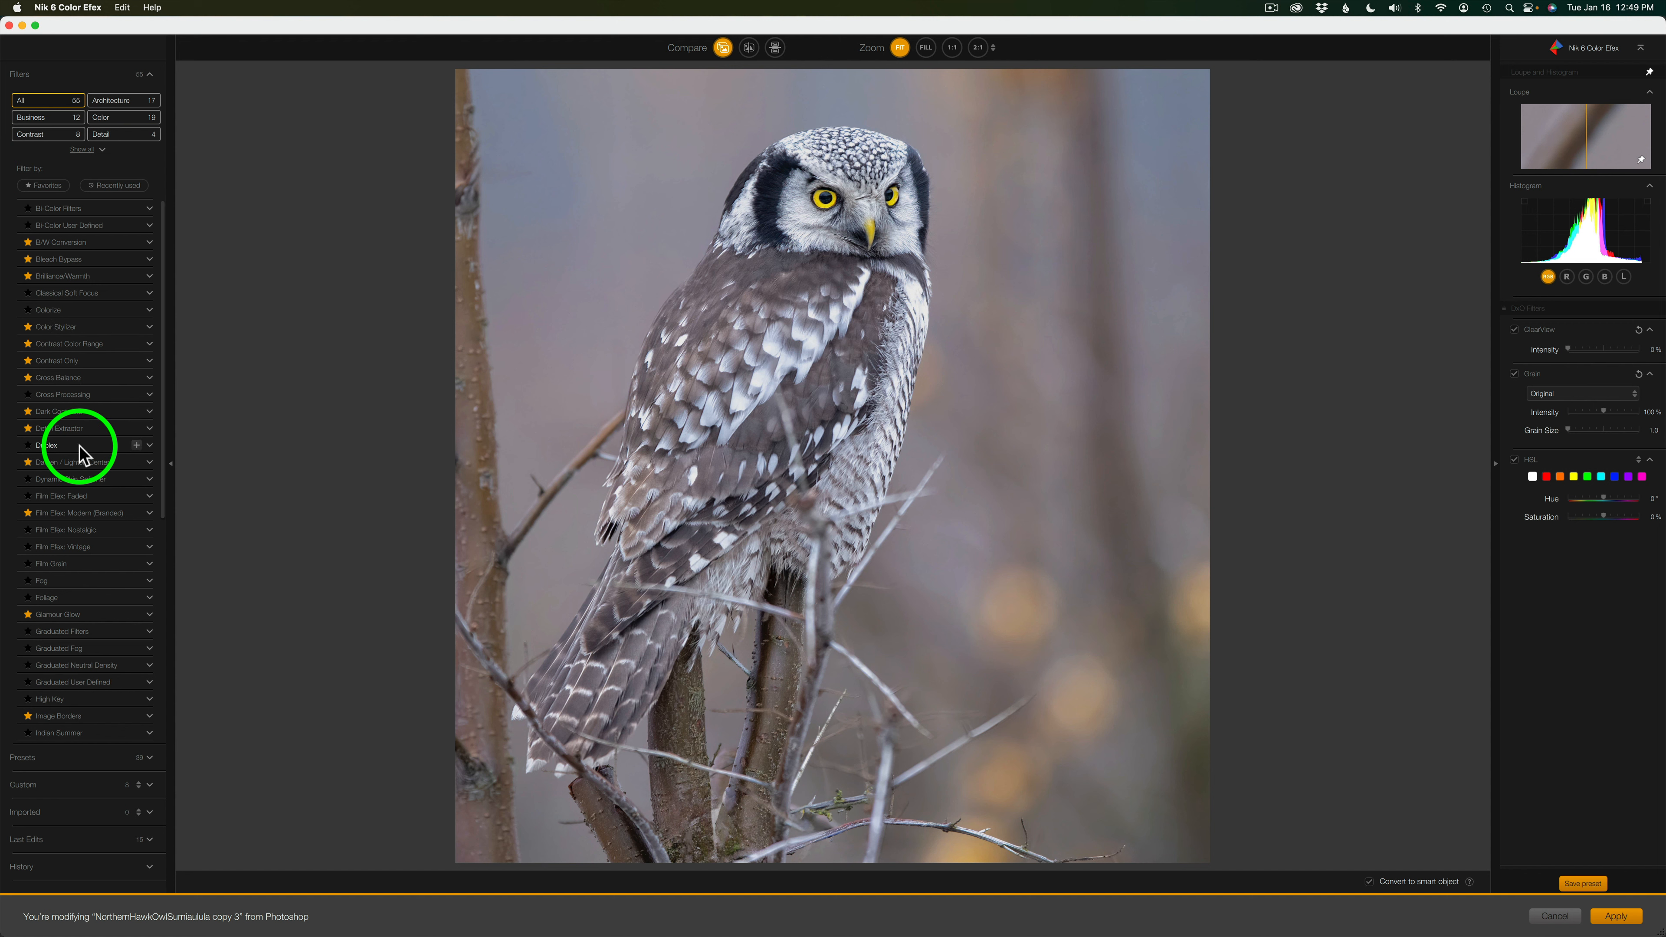
Apply the Monday Morning filter to the owl photo and compare its effect on and off
scroll(79, 445, "down", 5)
scroll(78, 447, "down", 7)
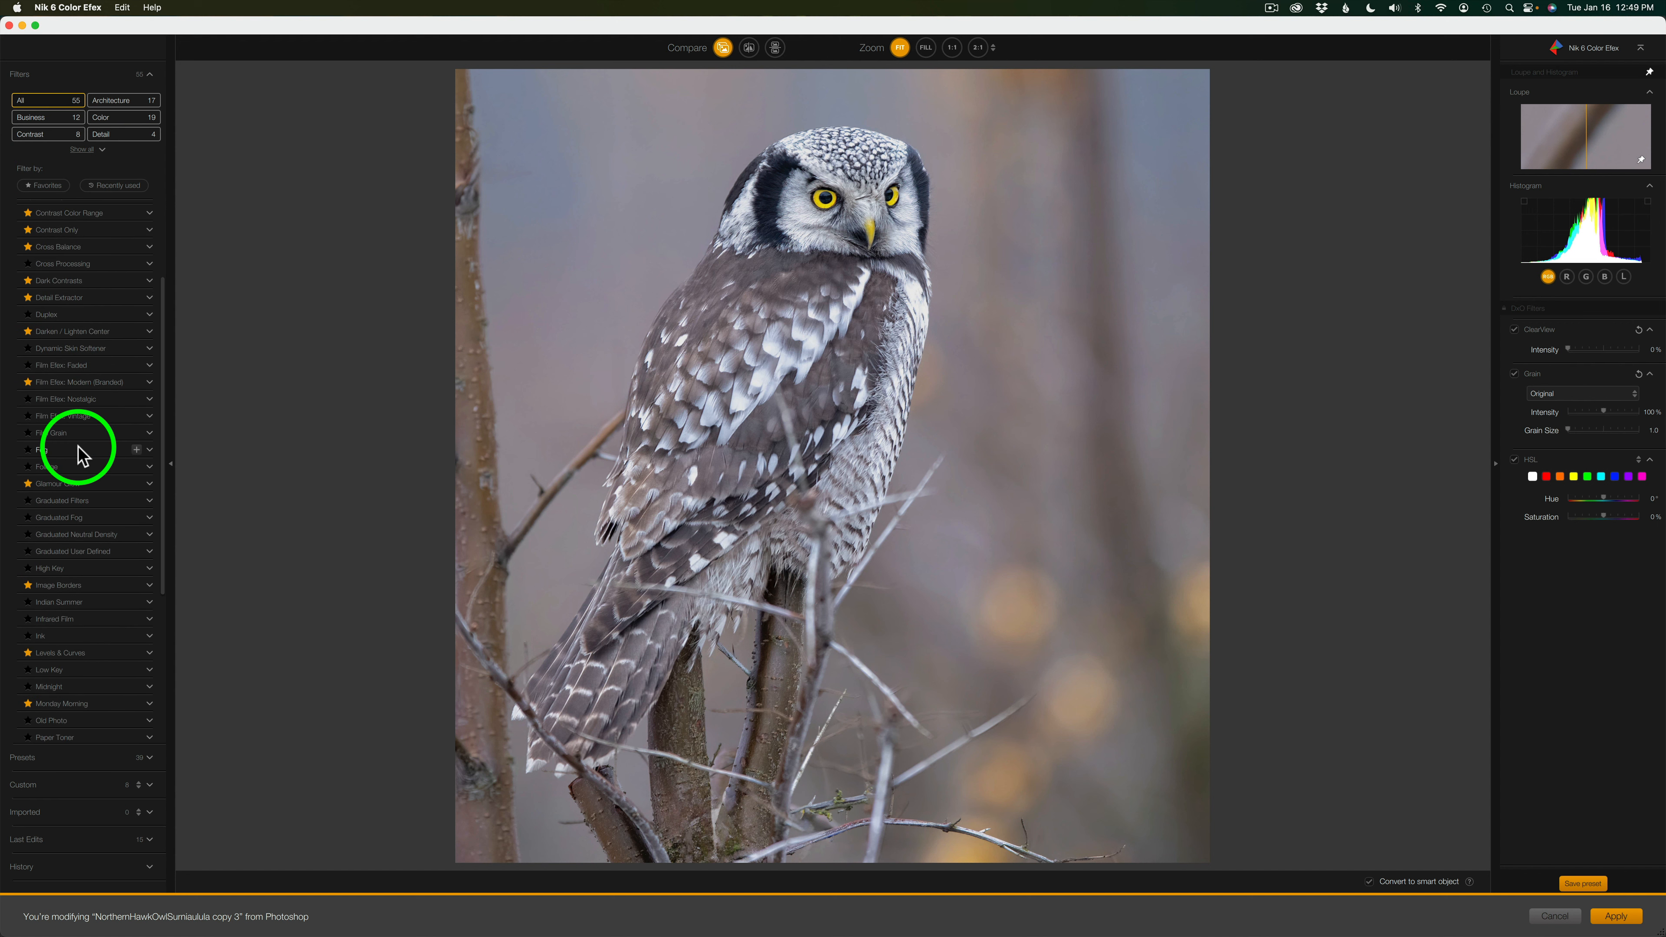
scroll(78, 448, "down", 5)
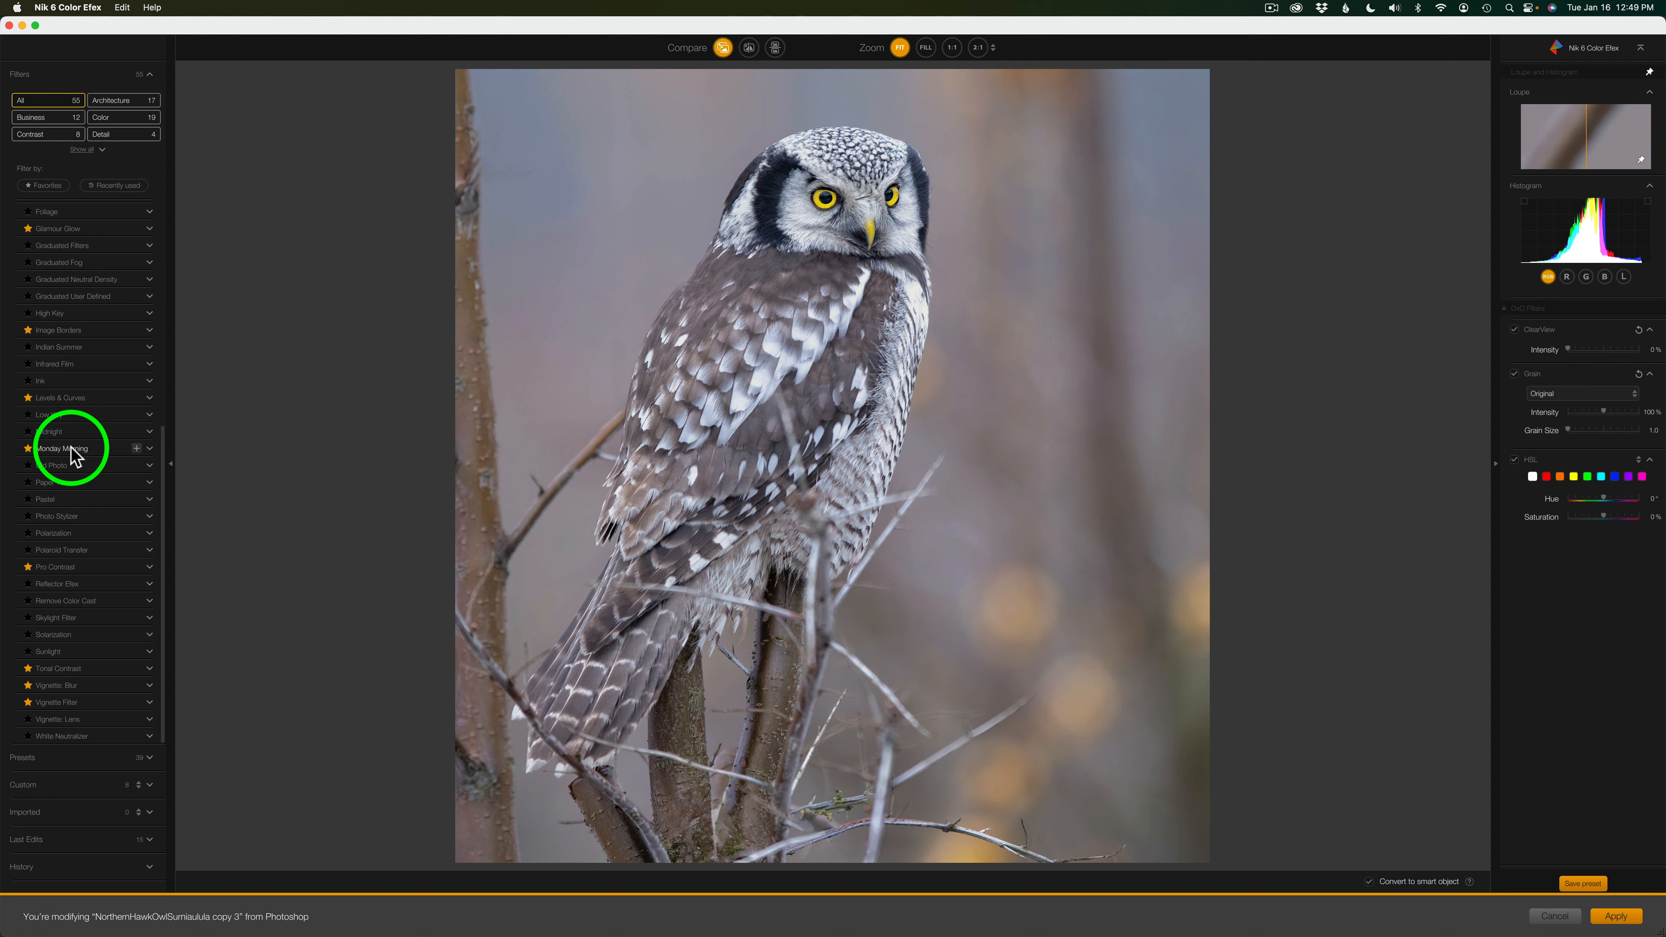
left_click(72, 450)
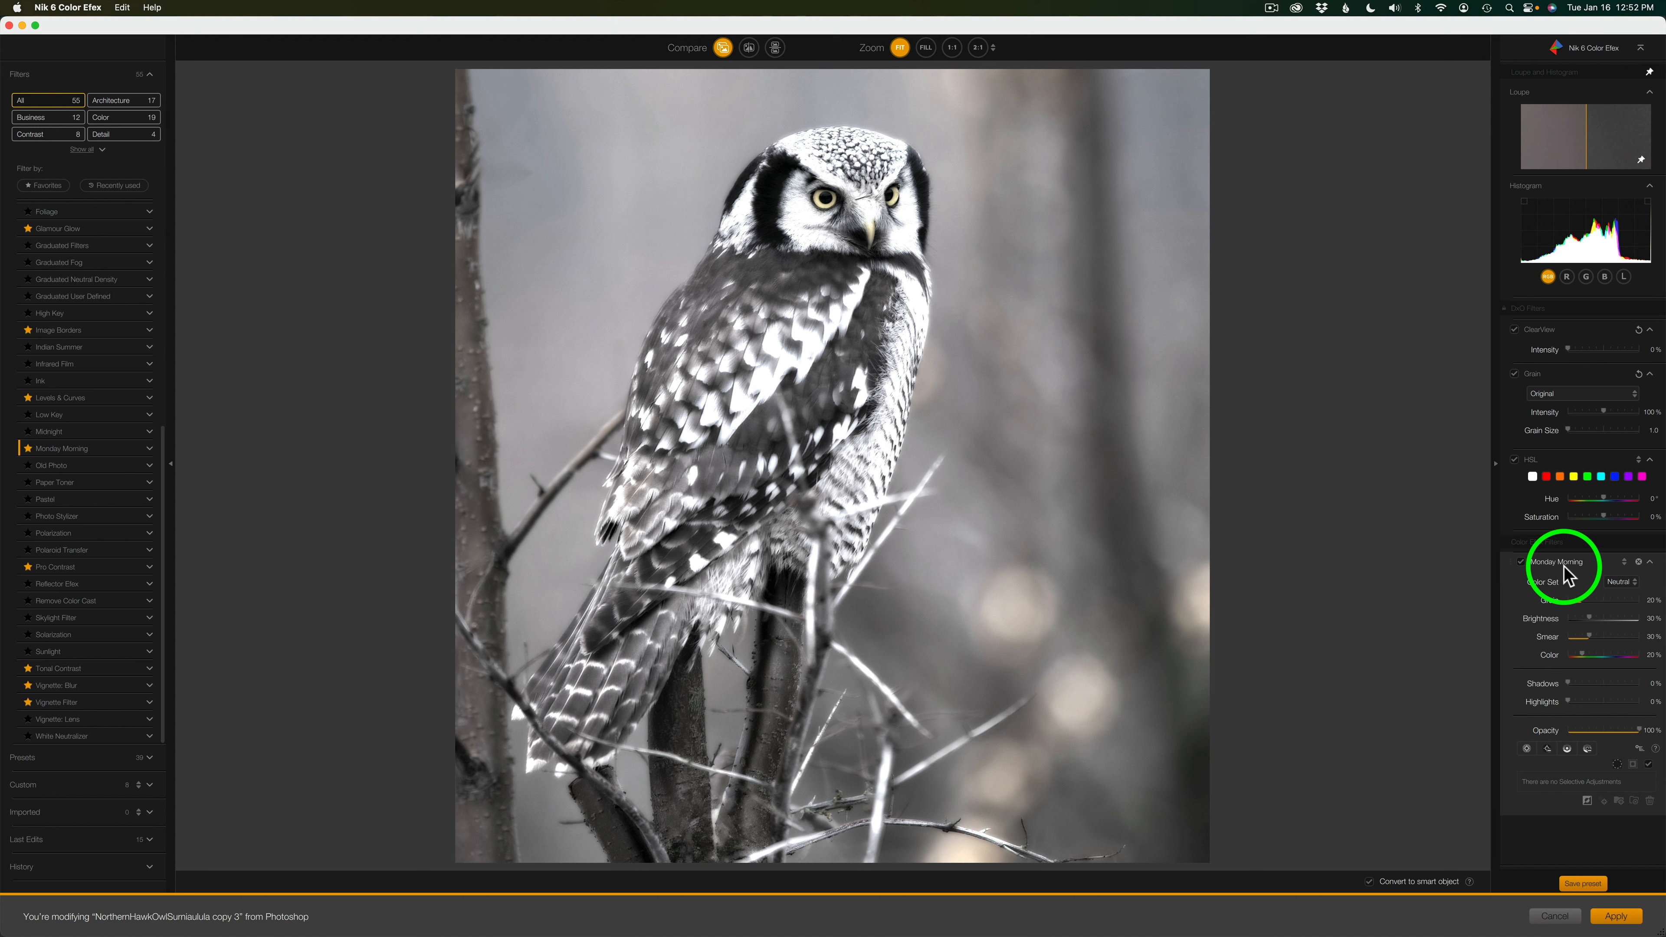
left_click(1521, 563)
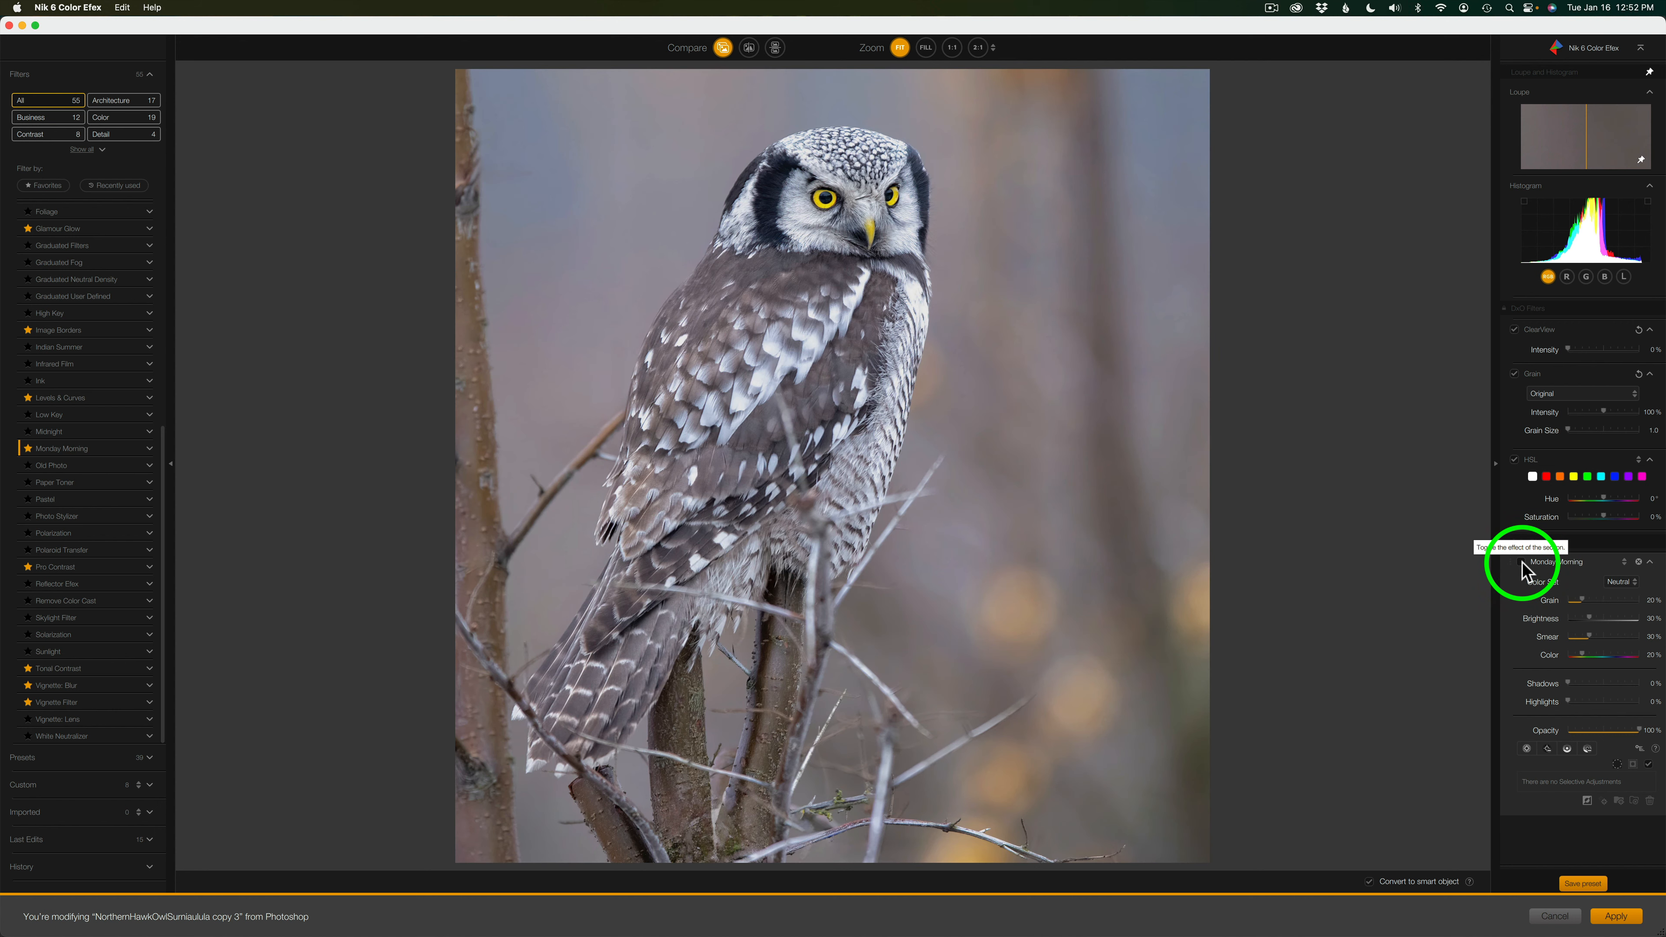
left_click(1522, 562)
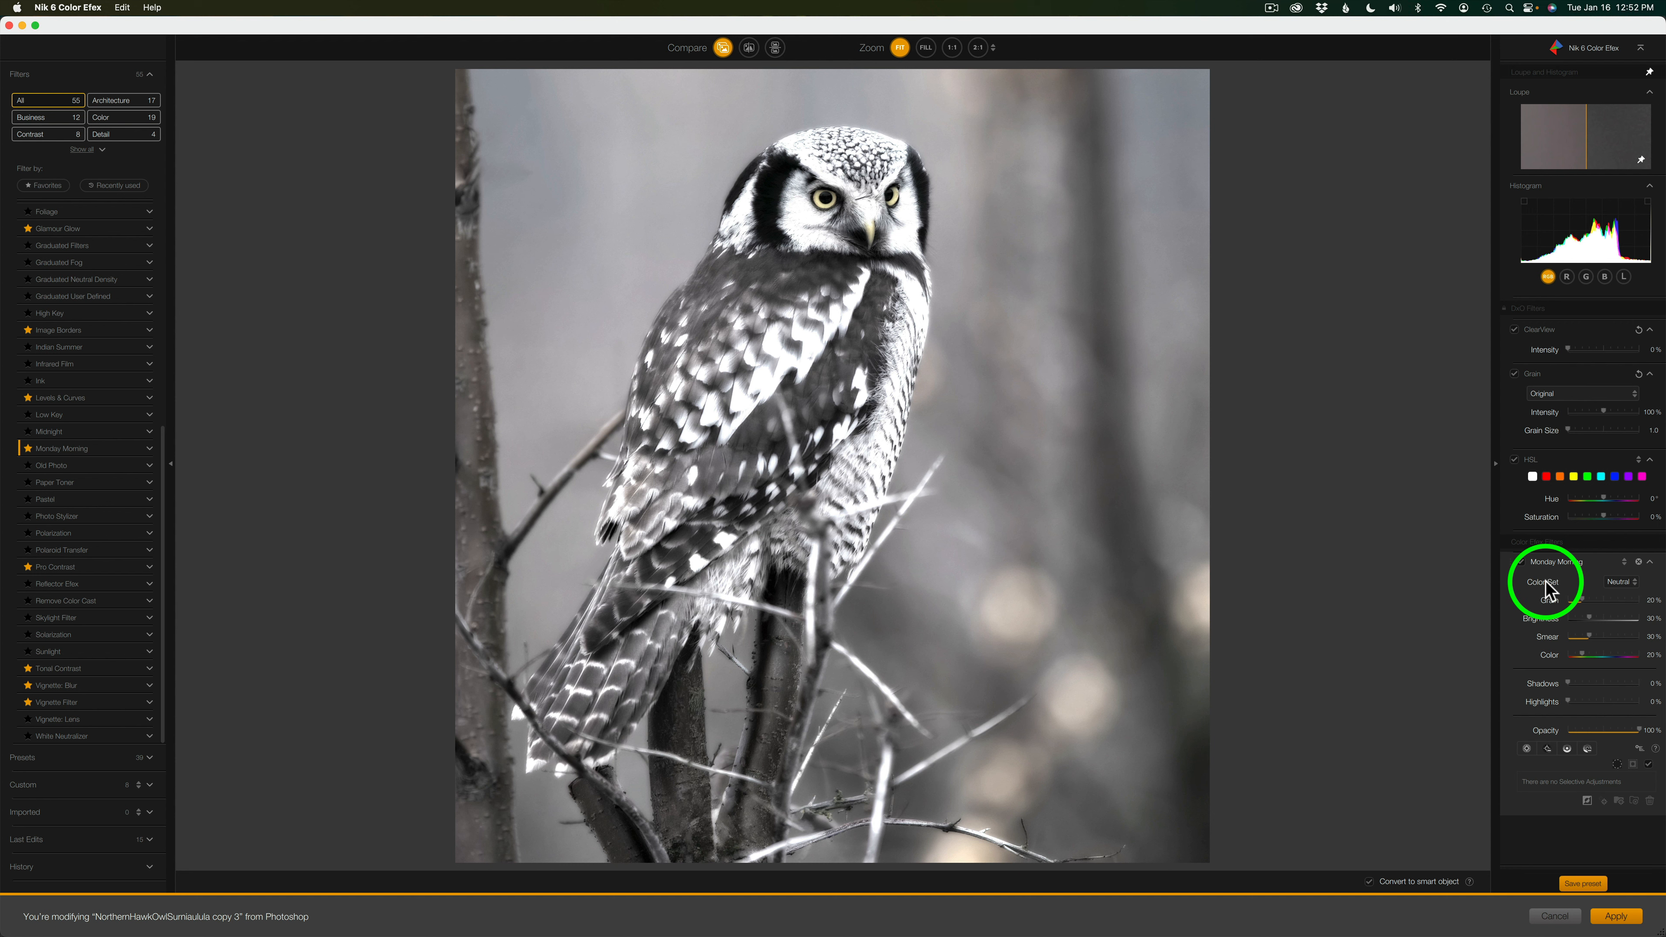
Preview the Monday Morning color sets on the photo, including Violet, and keep Neutral
left_click(1636, 583)
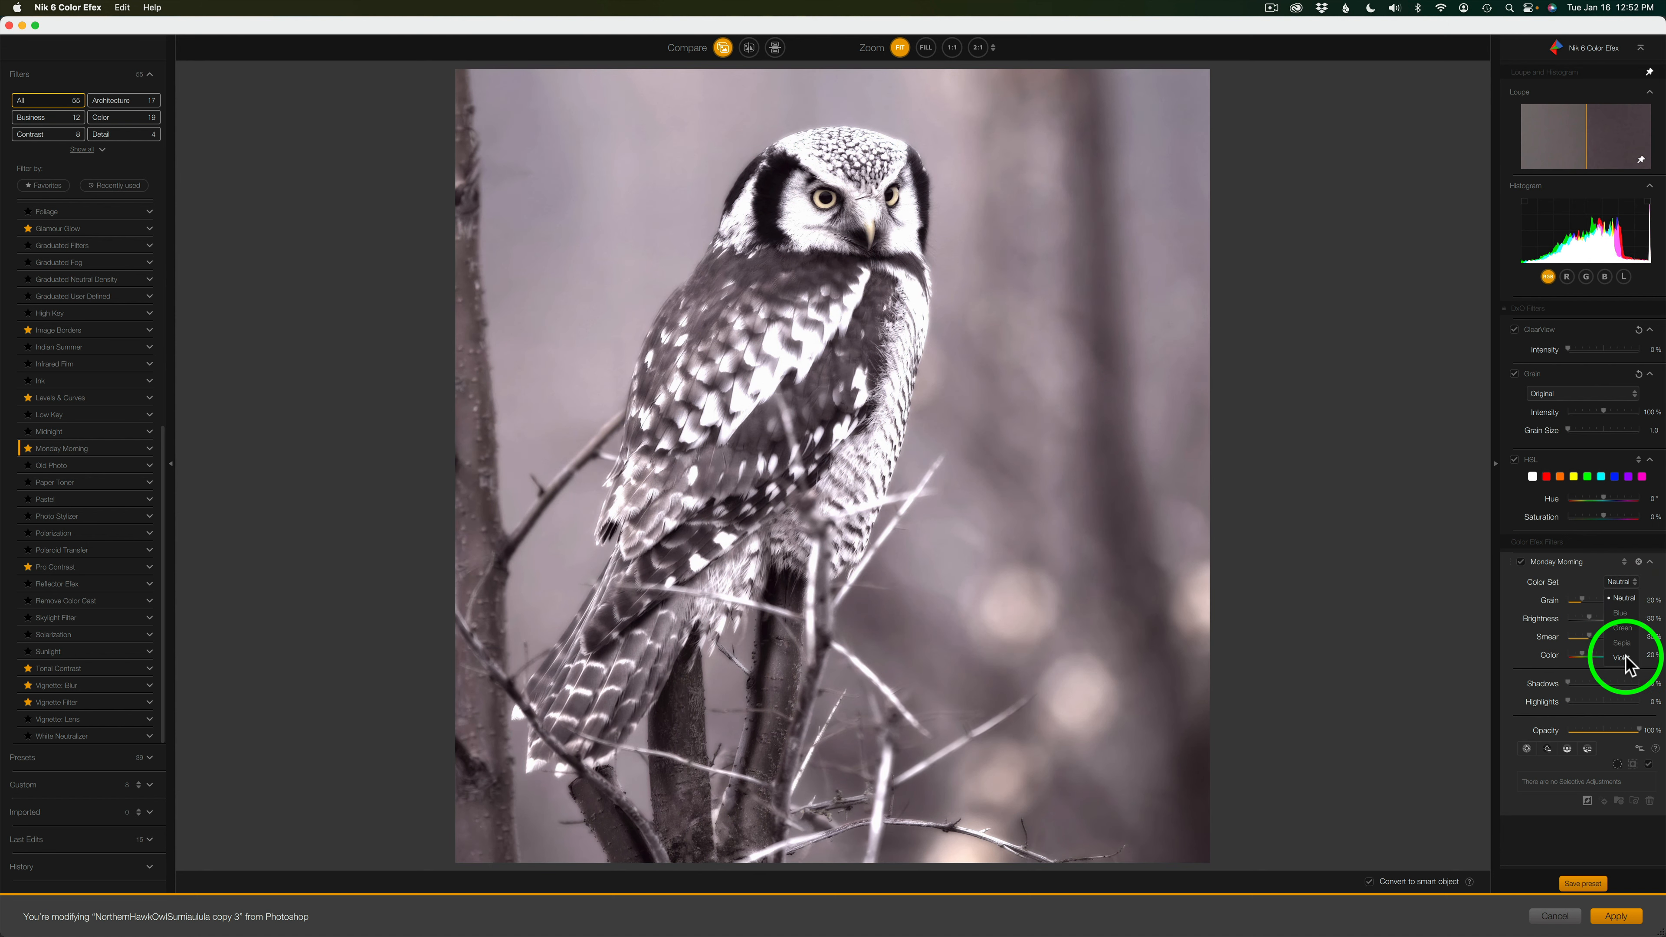
left_click(1599, 565)
left_click(1599, 565)
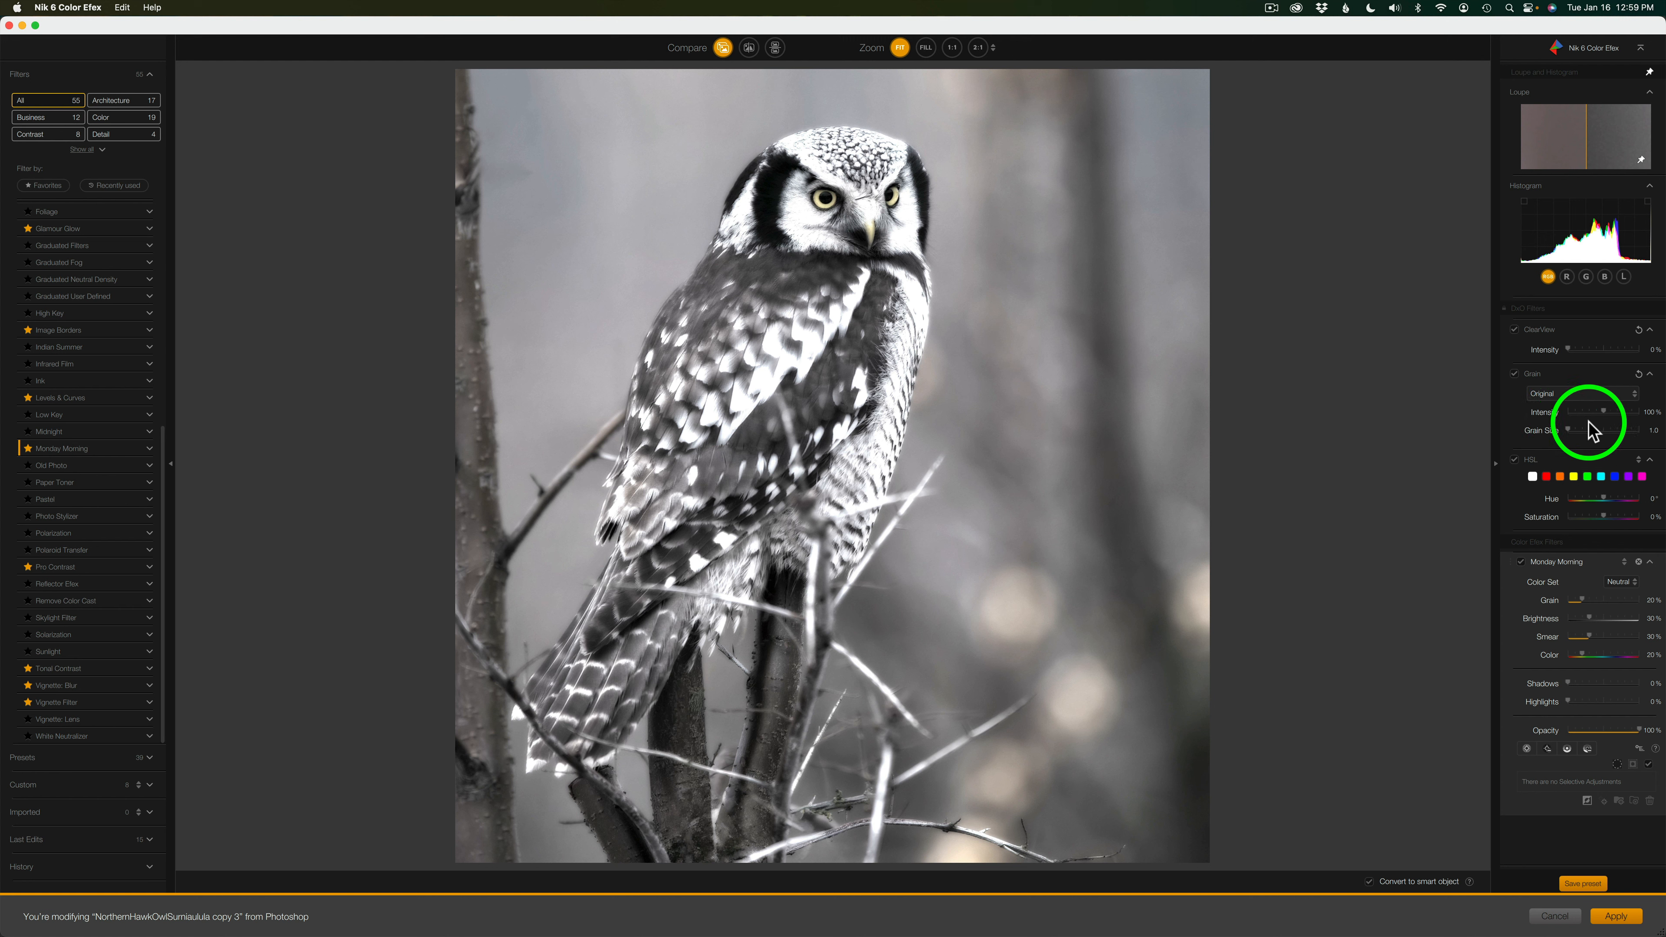
With the highlight clipping display on, set Monday Morning's Highlights to 100% and Brightness to 28%, and compare with the original photo
left_click(1649, 203)
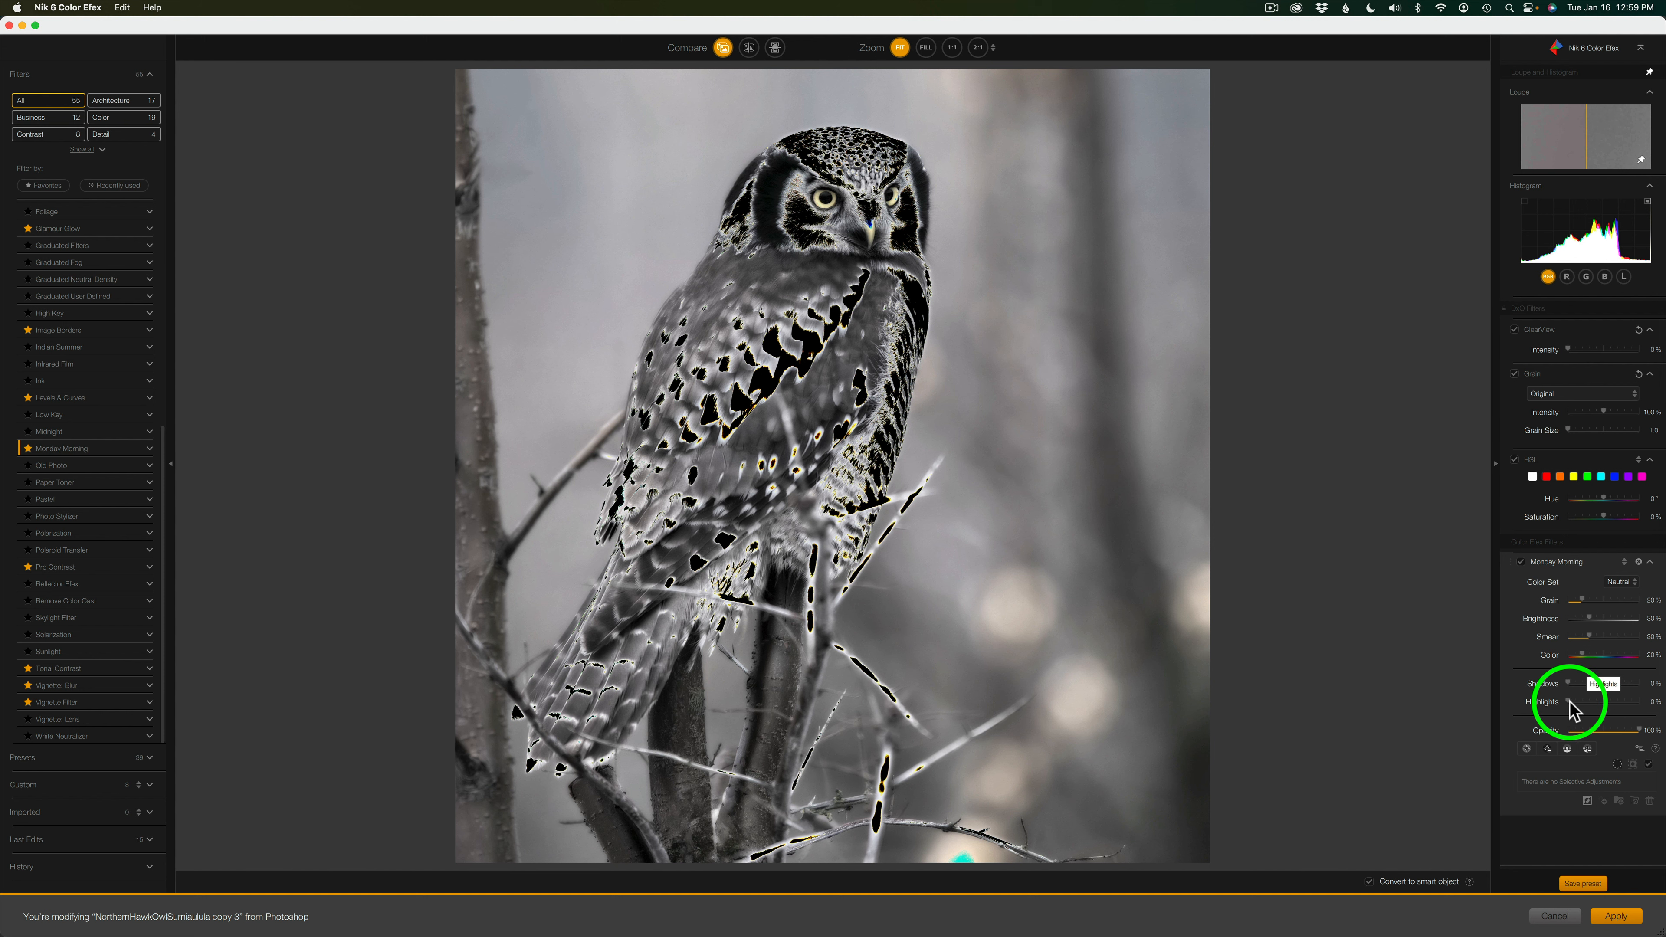
left_click_drag(1573, 710, 1616, 708)
left_click_drag(1615, 703, 1639, 703)
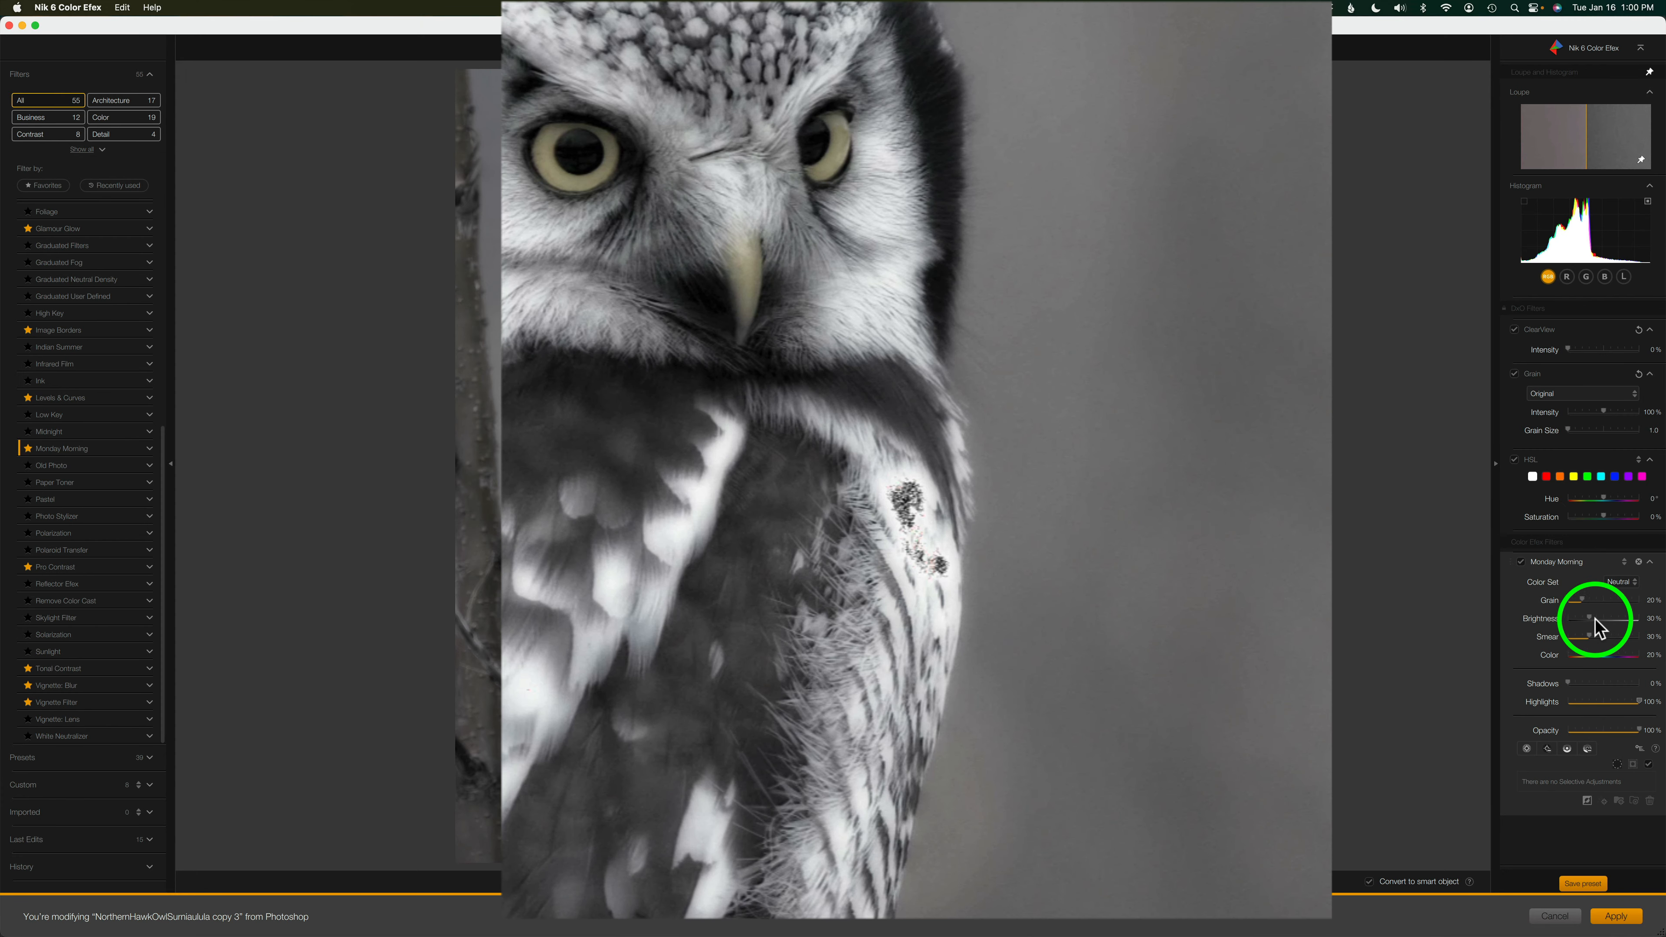
left_click_drag(1590, 616, 1588, 617)
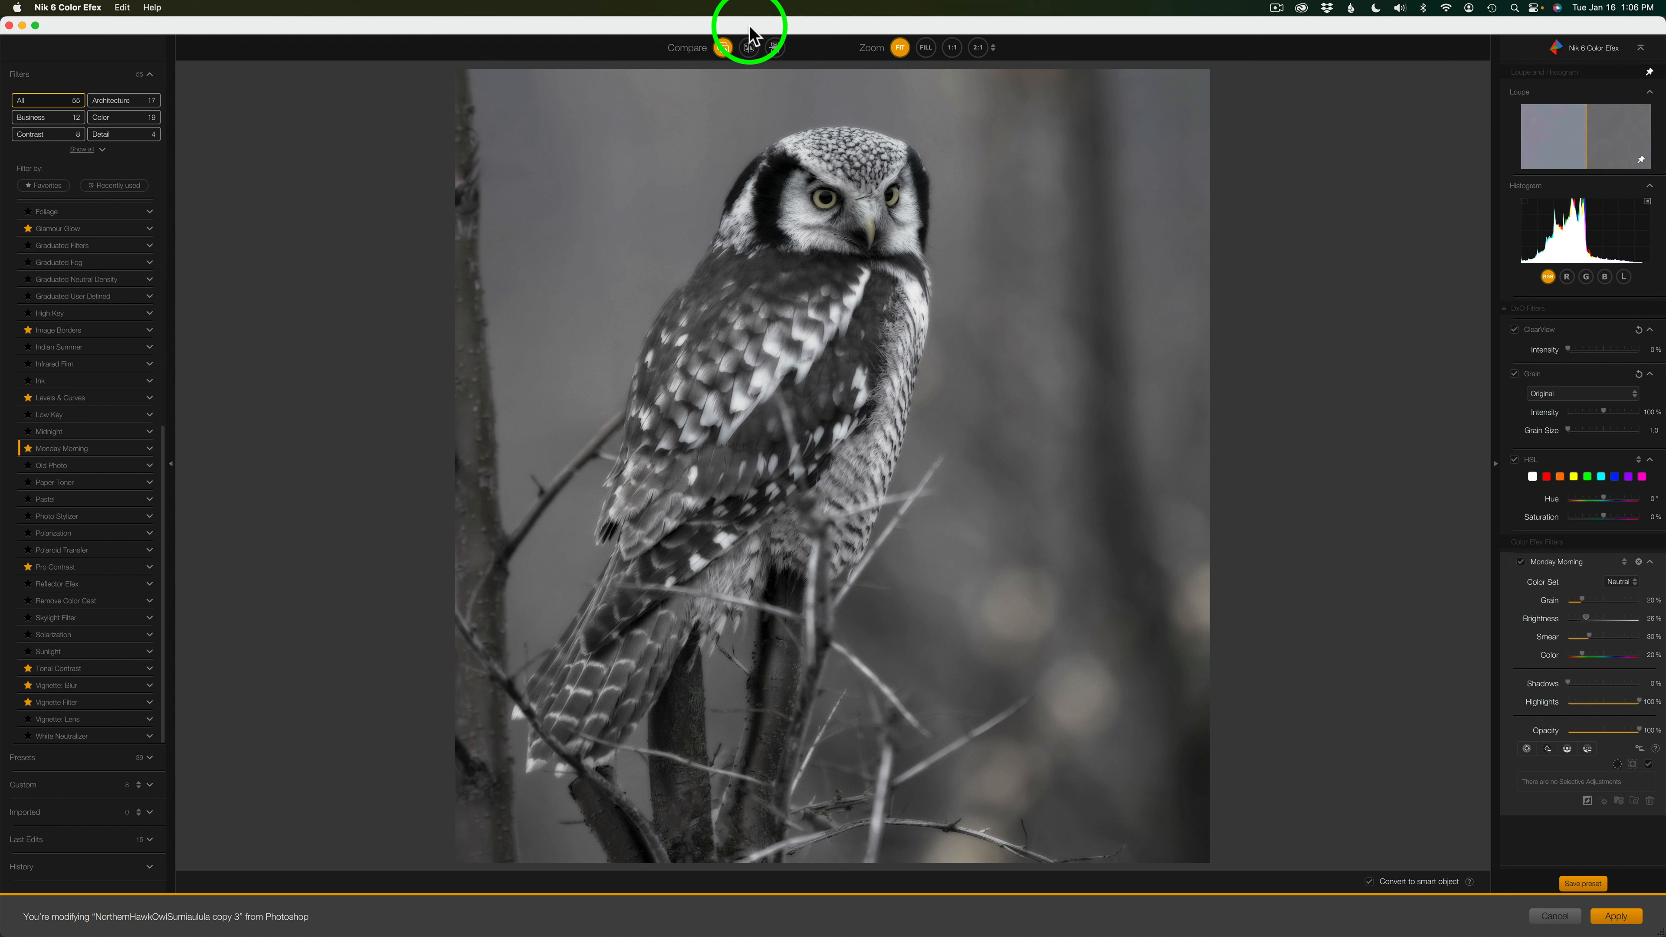
left_click(724, 48)
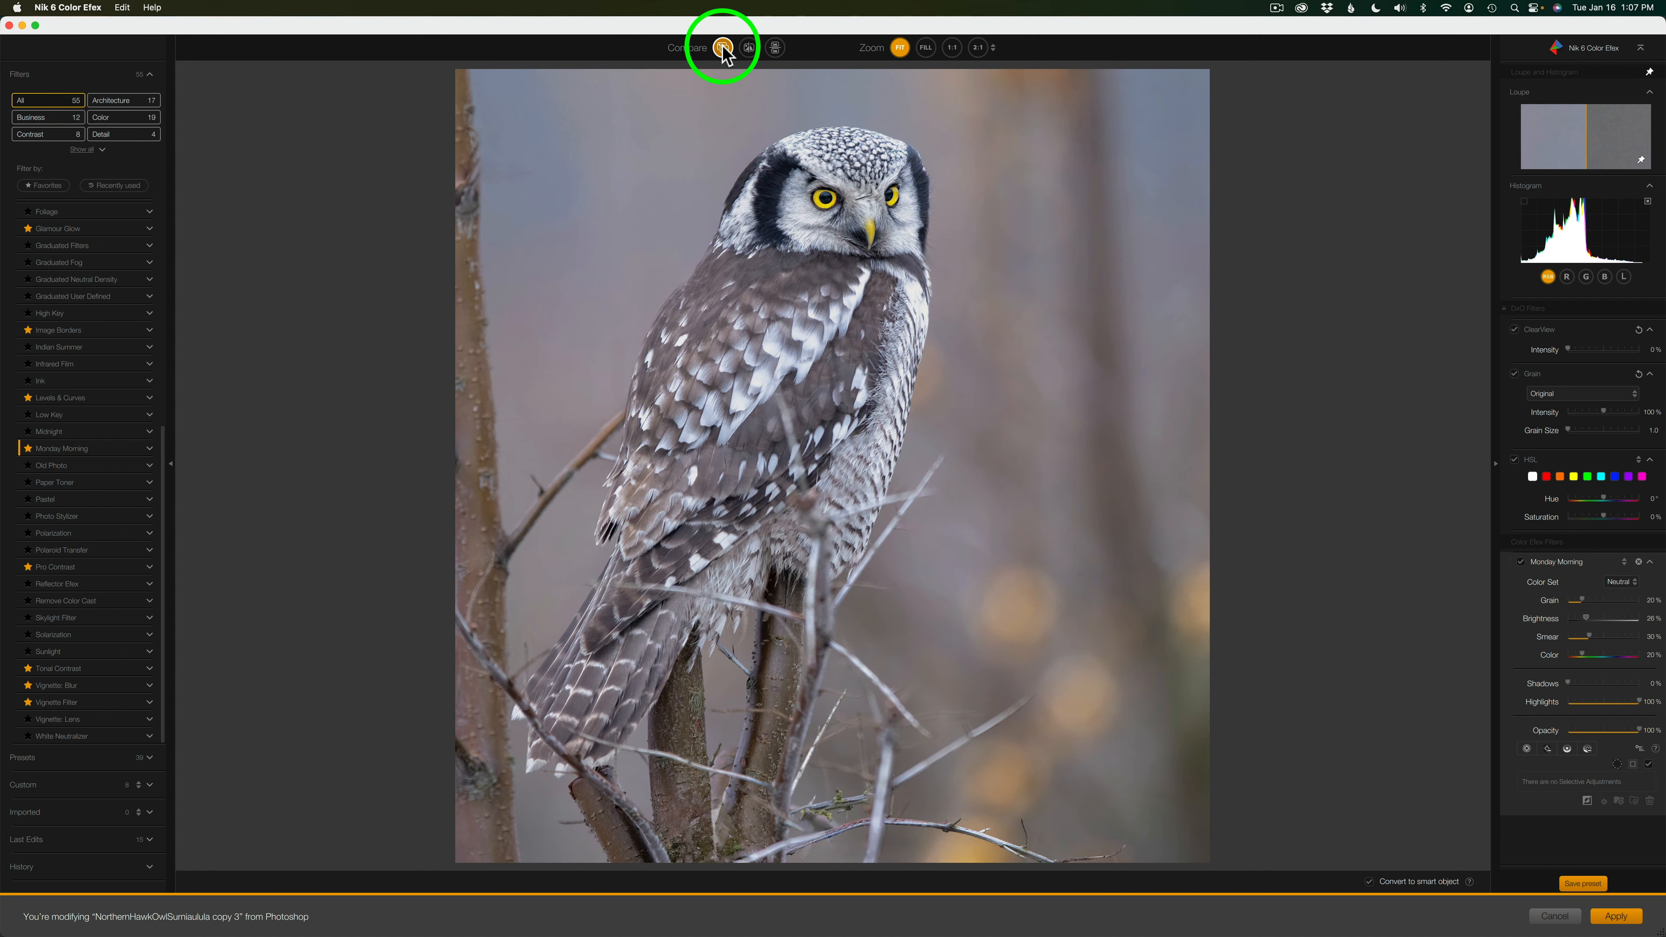
left_click(724, 48)
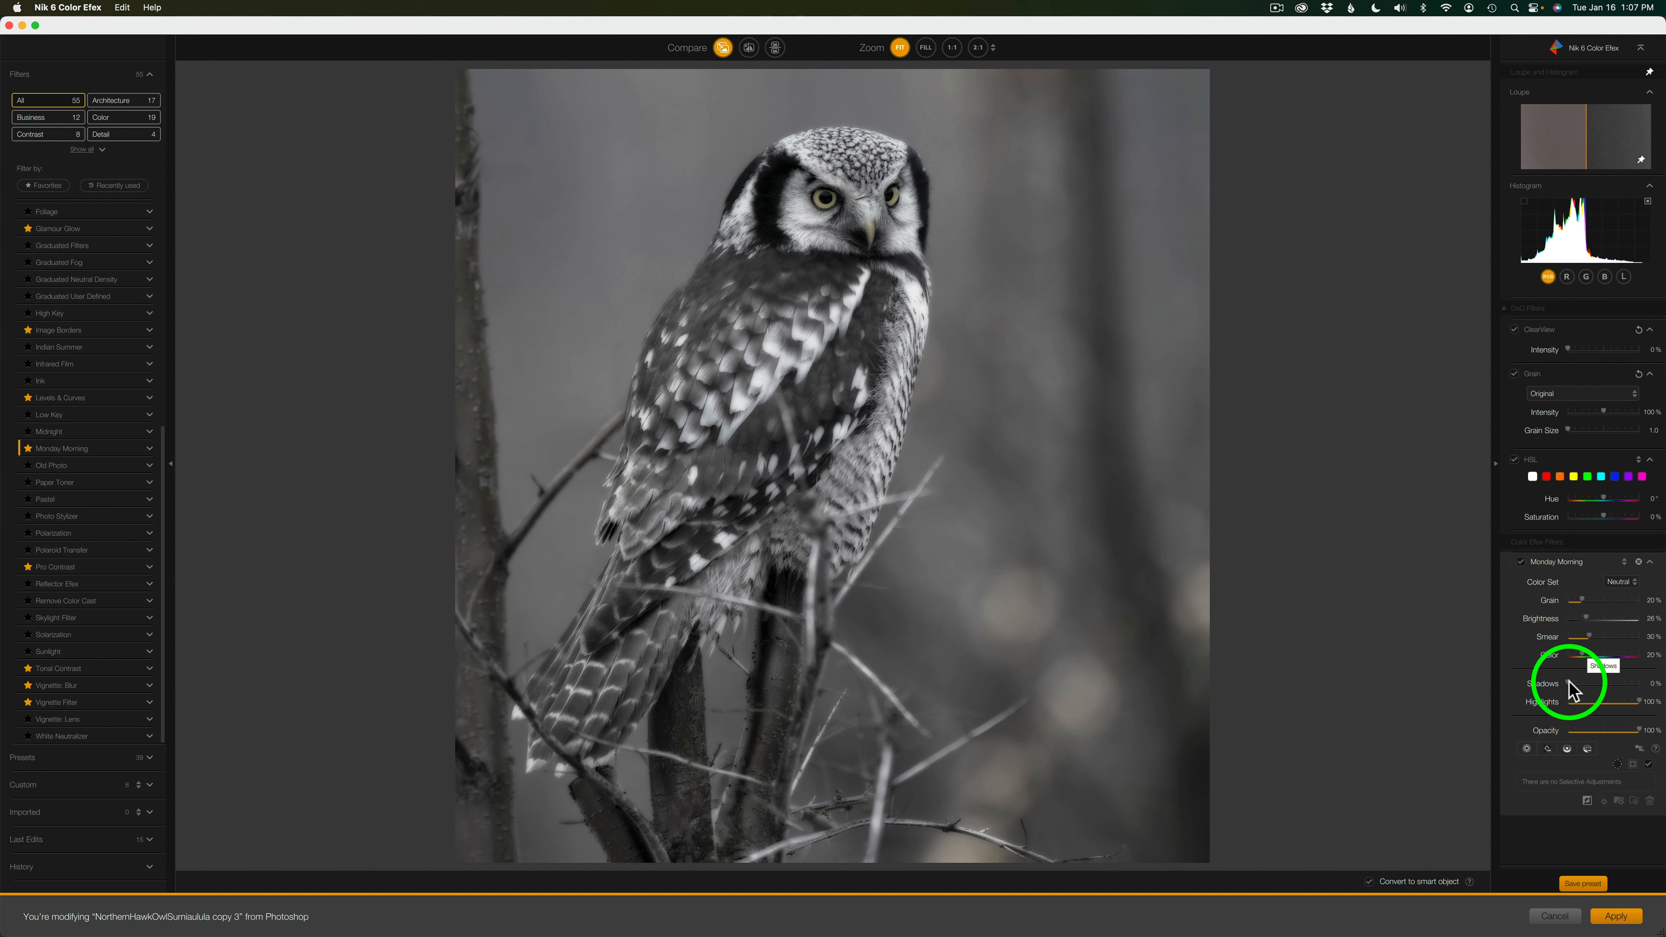
Set the filter's Shadows to 29%, and try Smear at 99% before resetting it to 30%
left_click_drag(1580, 684, 1582, 687)
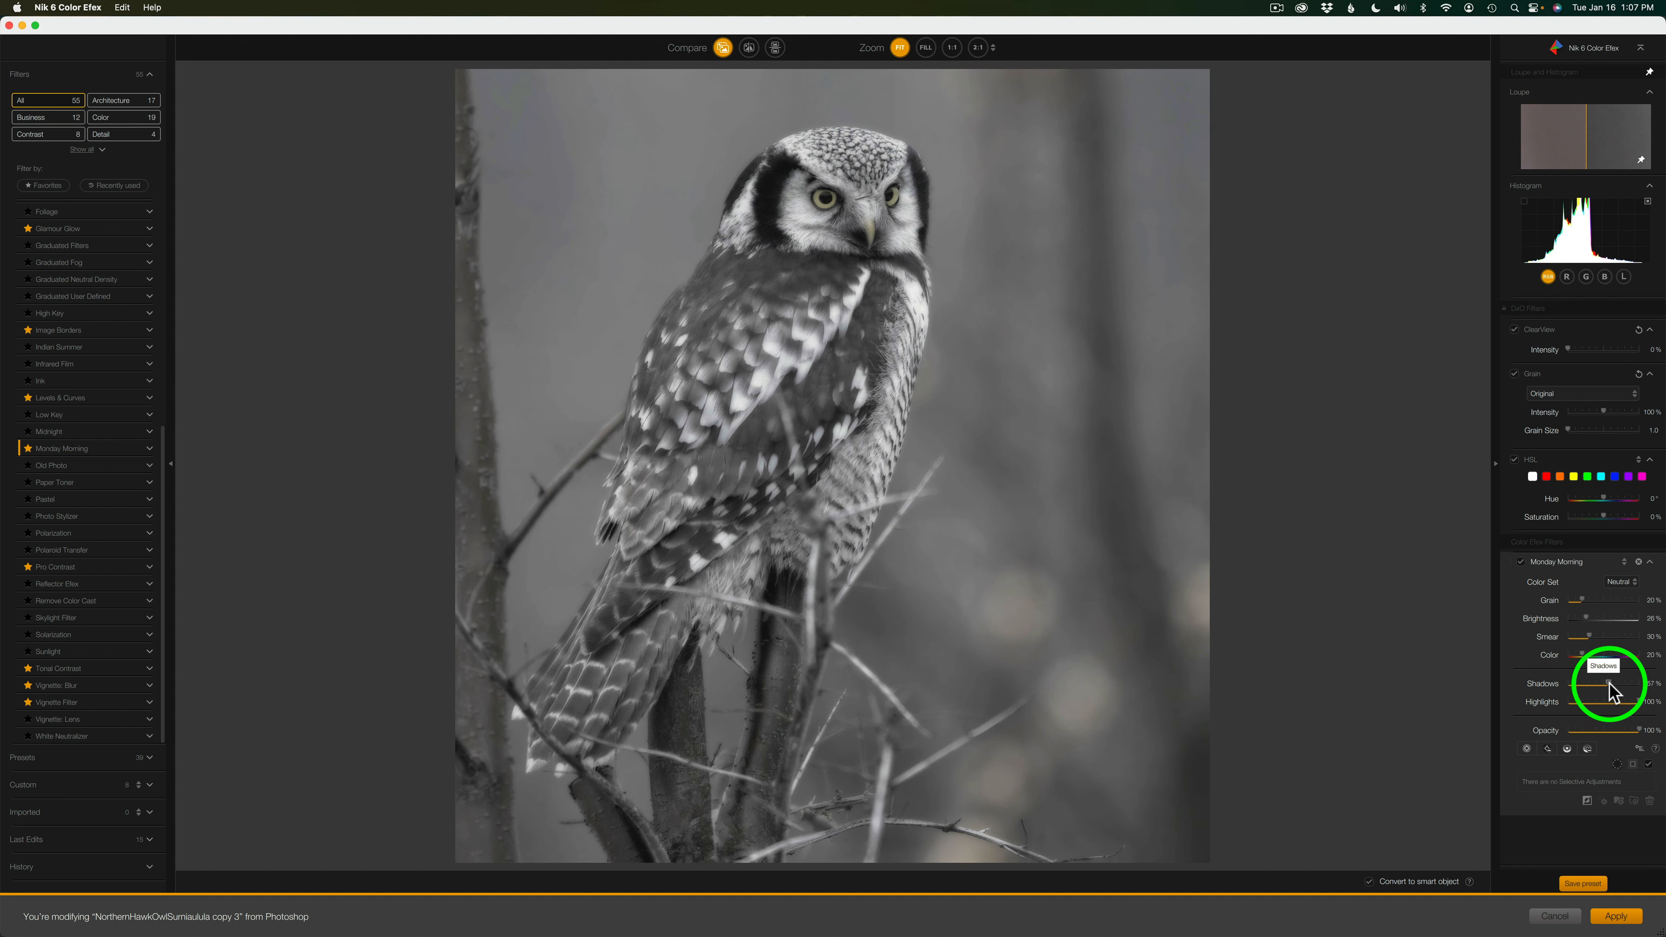
left_click_drag(1609, 684, 1592, 684)
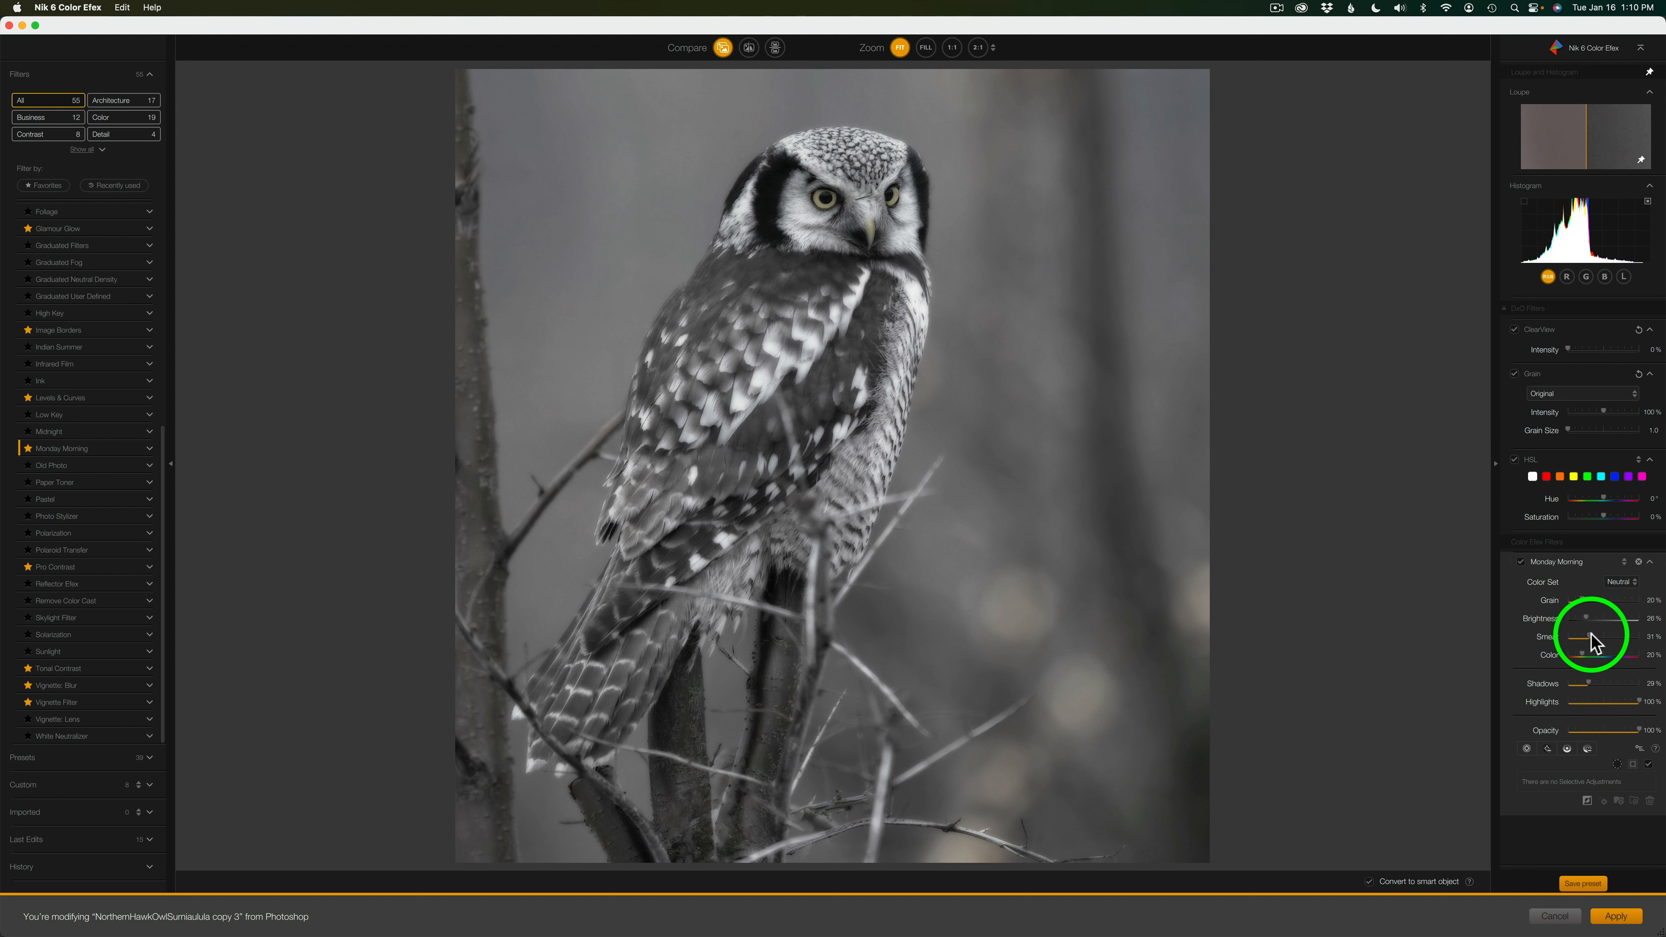
left_click_drag(1591, 634, 1638, 635)
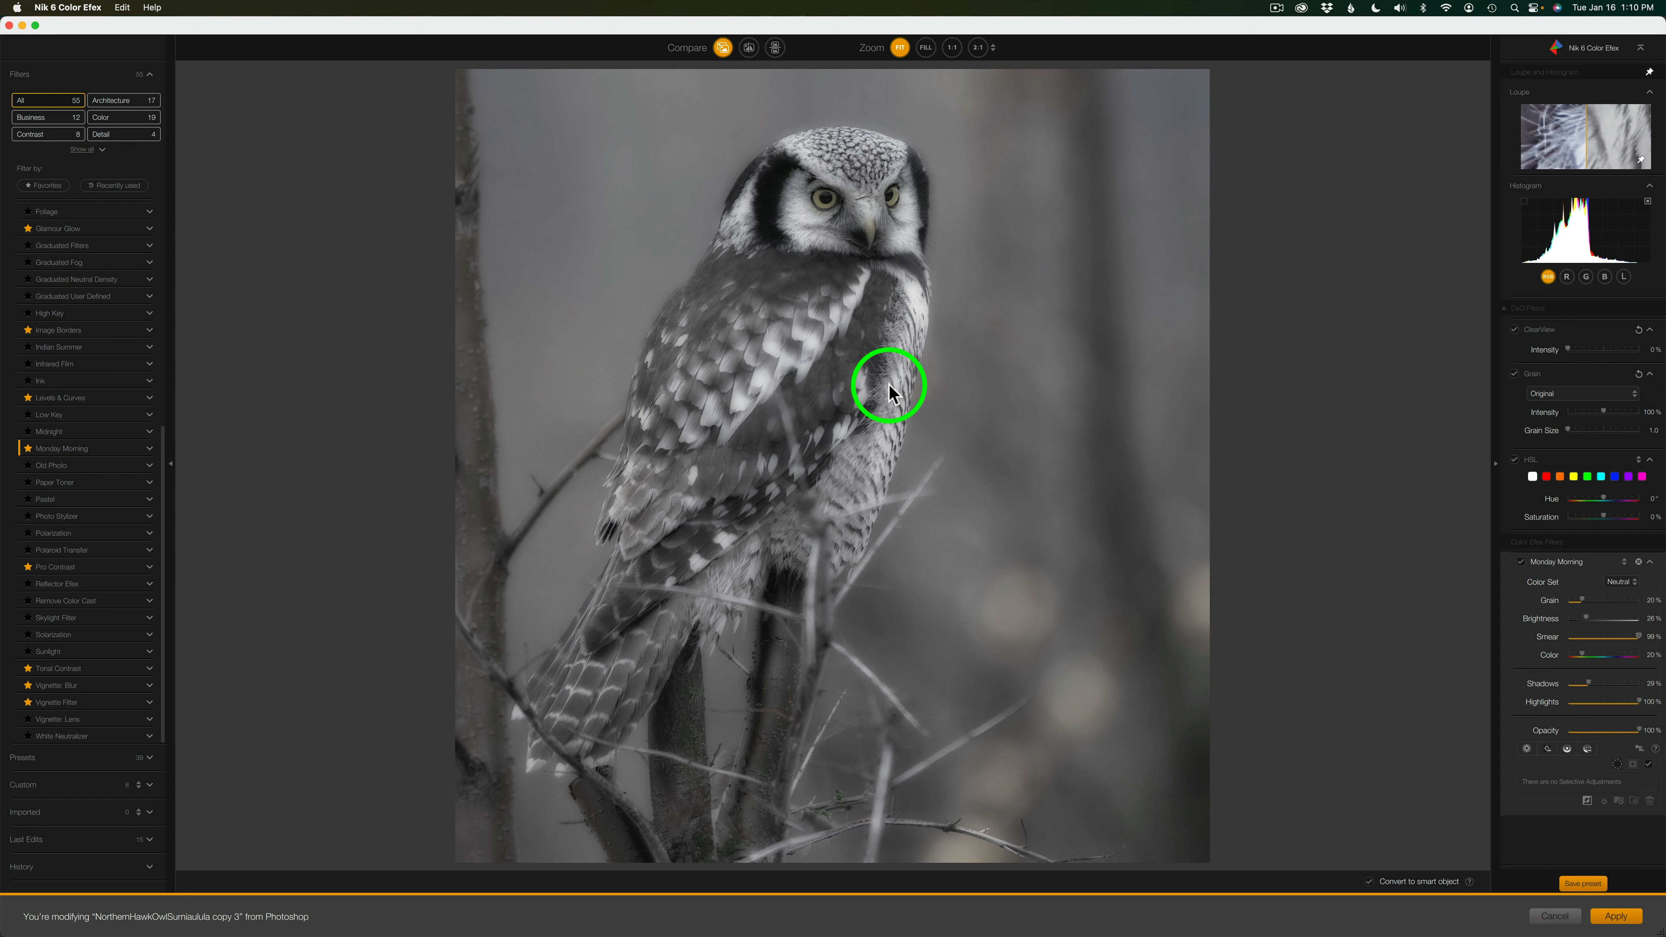
left_click(1597, 638)
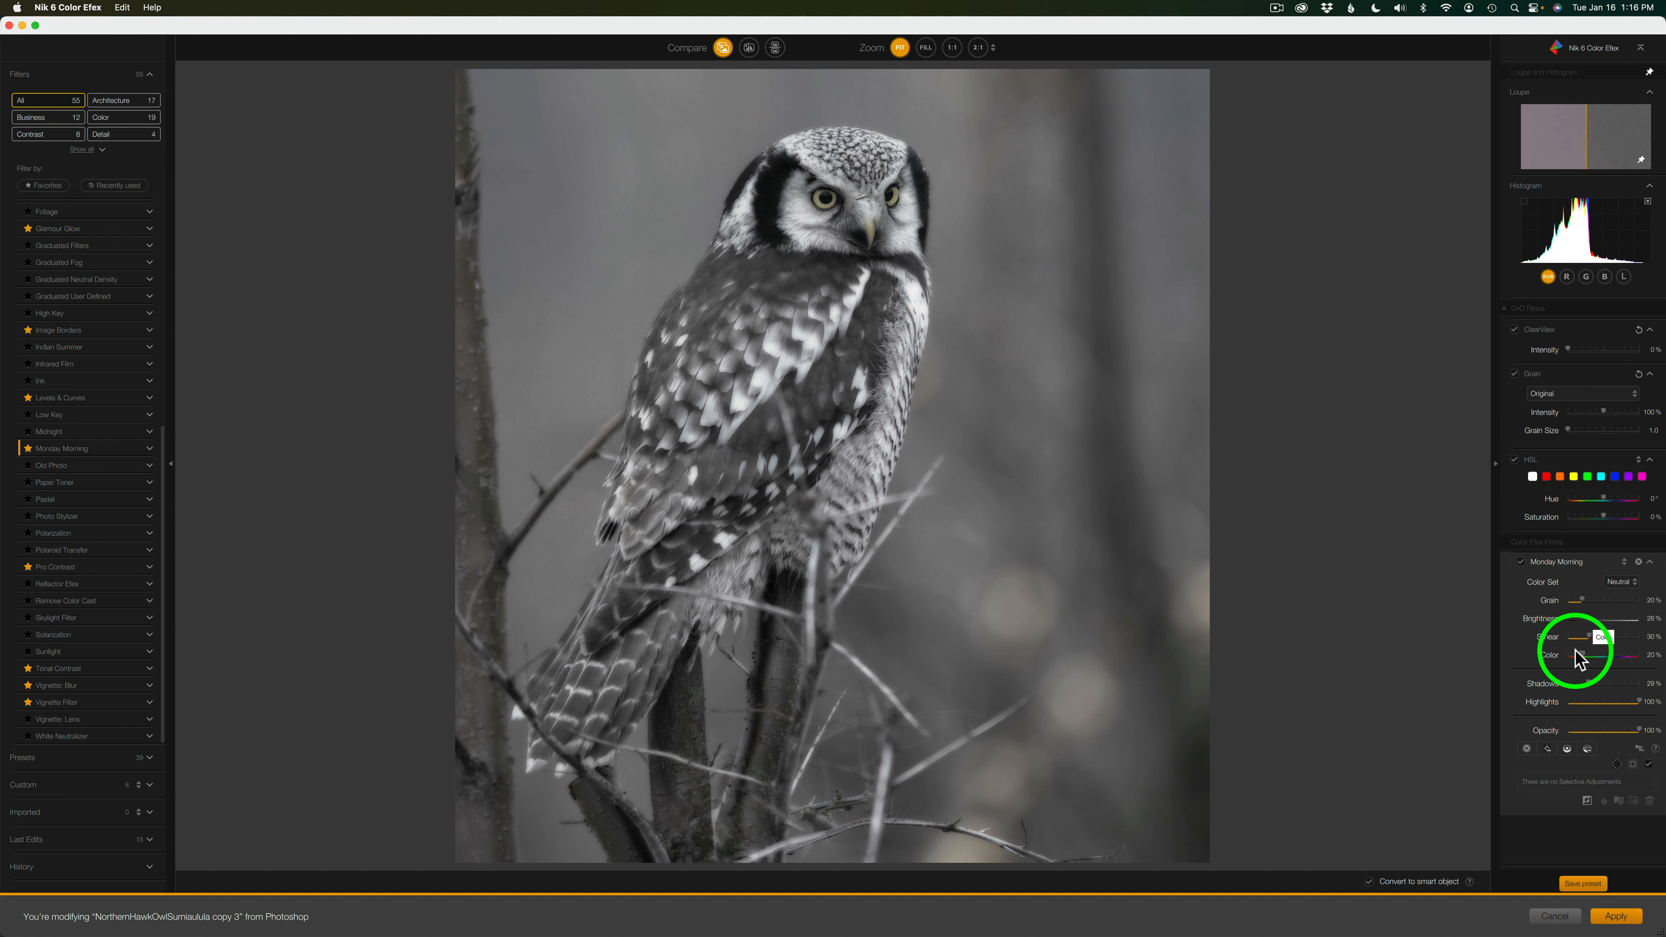
Bring back the photo's original color by setting Color to about 80%, and set Shadows to 45%
left_click_drag(1582, 655, 1655, 653)
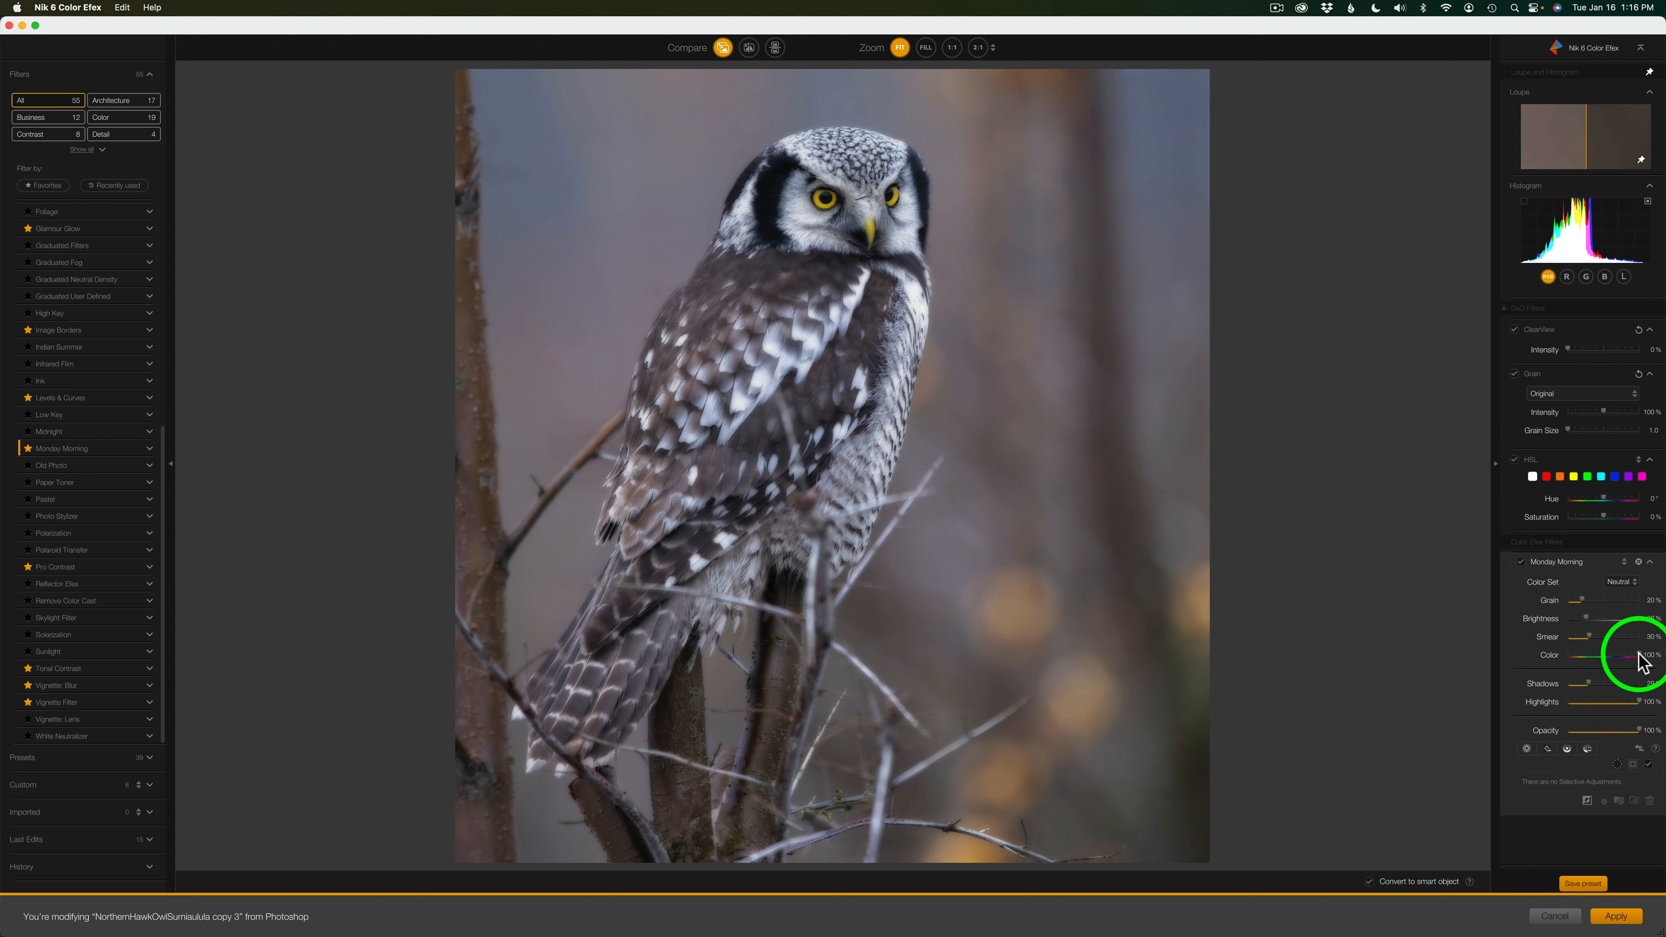
left_click_drag(1640, 656, 1626, 656)
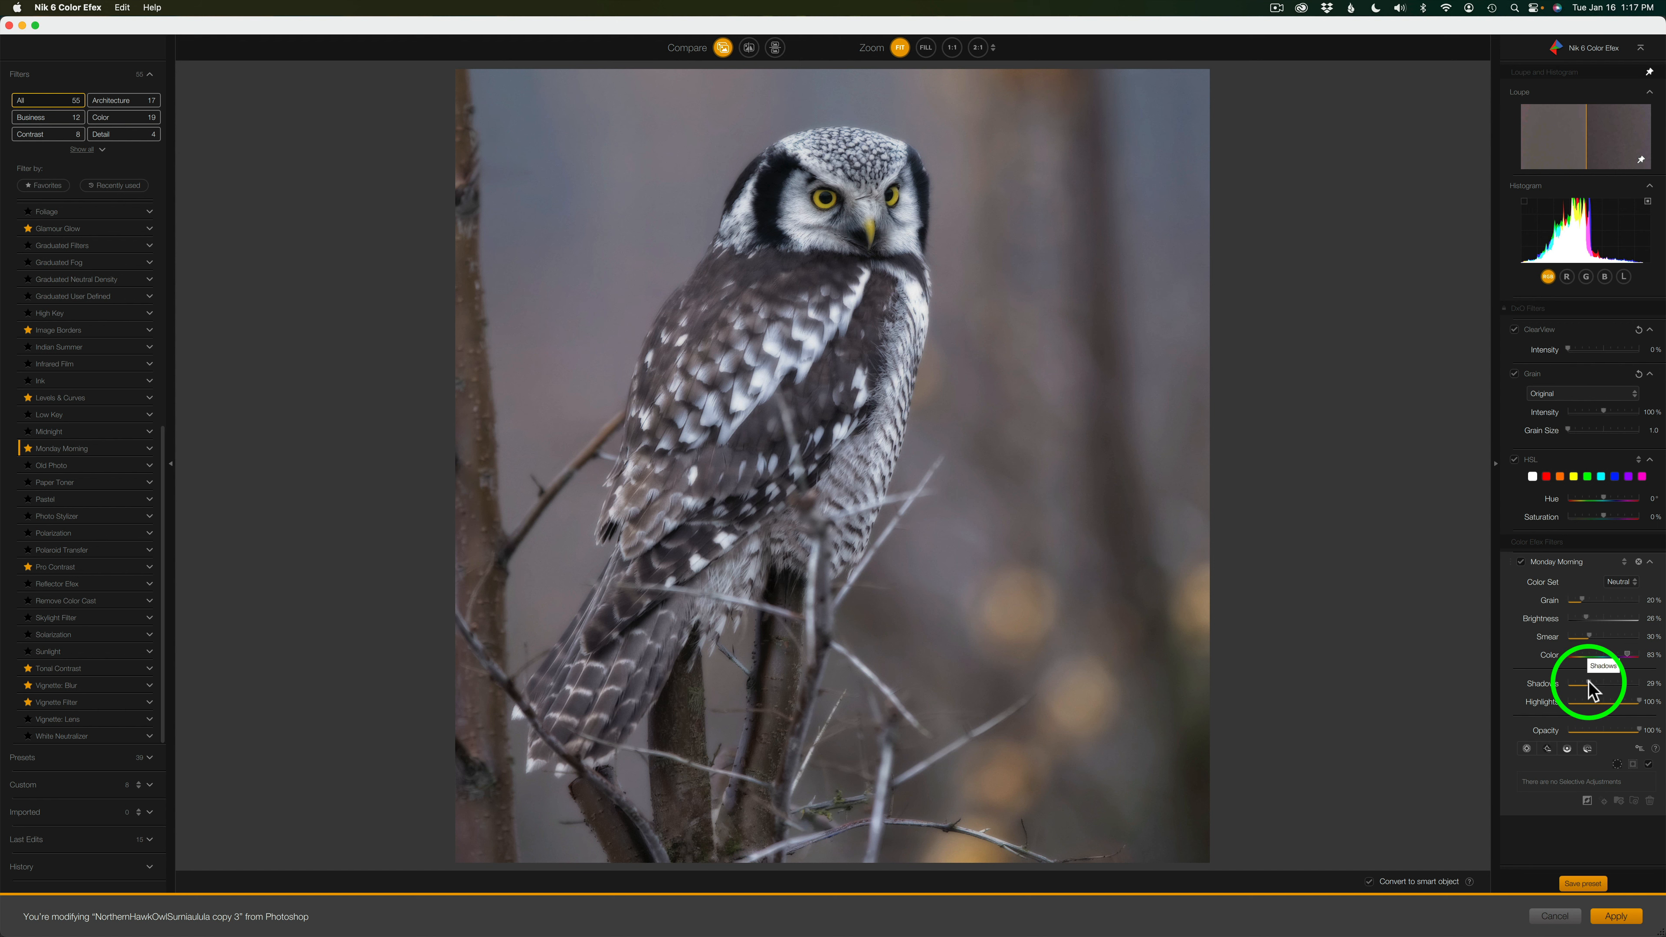
left_click_drag(1588, 681, 1602, 684)
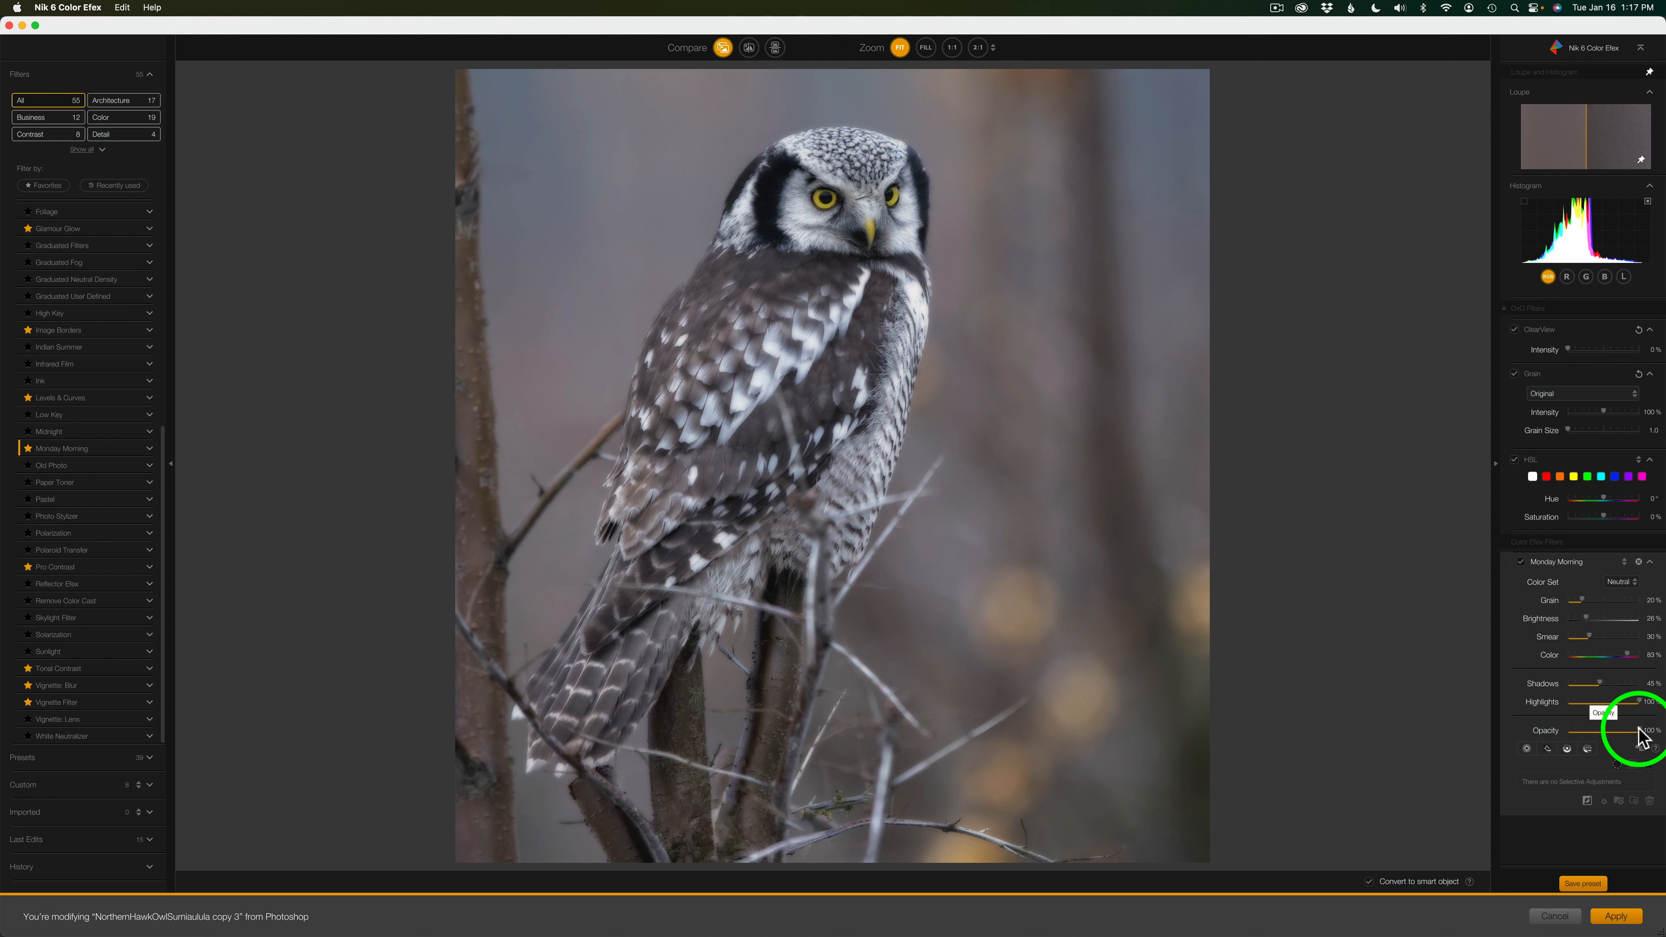
Lower the Monday Morning filter's Opacity to about 80% and compare the result with the original photo
left_click_drag(1639, 729, 1626, 729)
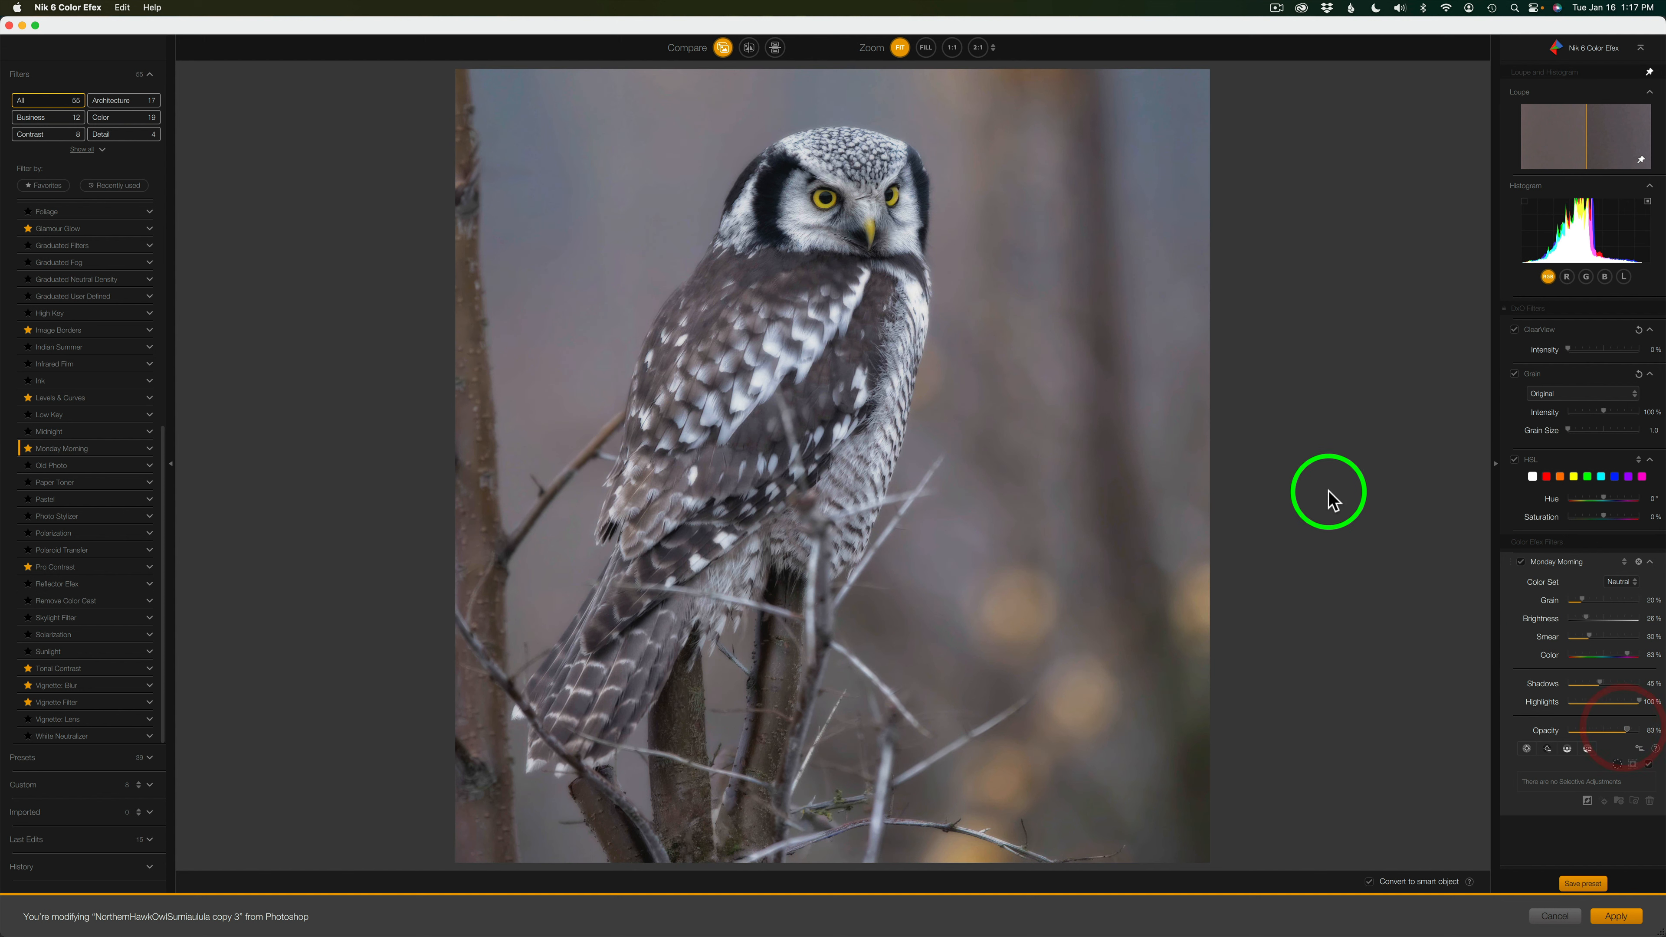
left_click(724, 48)
left_click(724, 48)
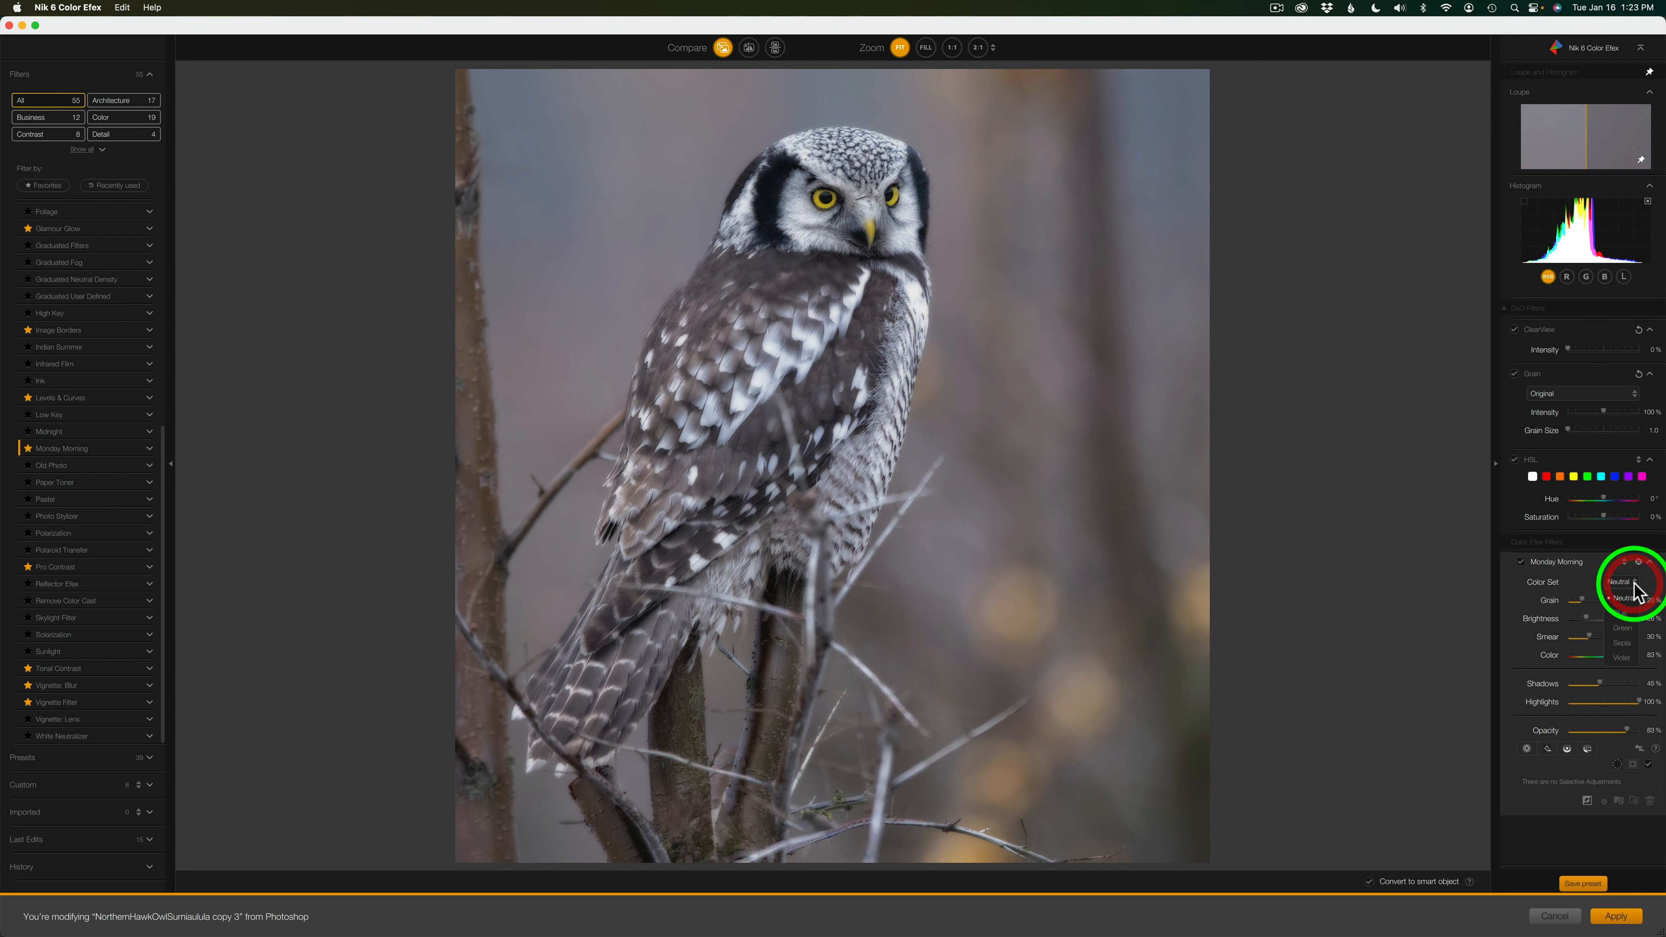
Switch the filter's Color Set to Violet, with Color at 31% and Opacity at 40%
left_click(1632, 582)
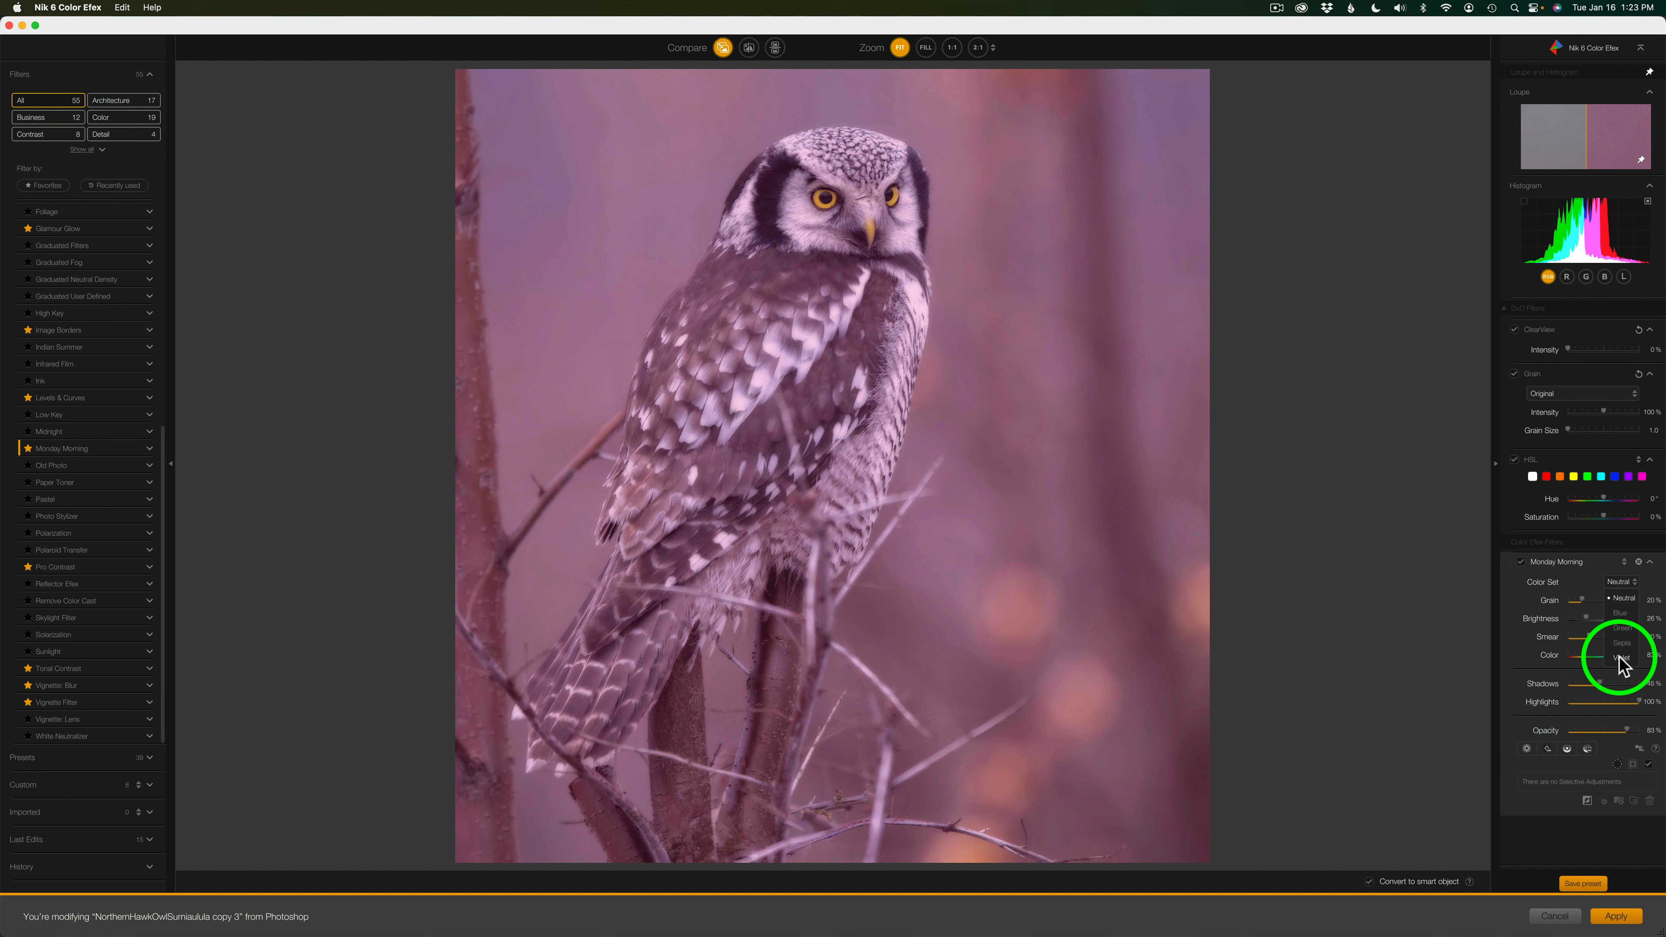
left_click(1623, 658)
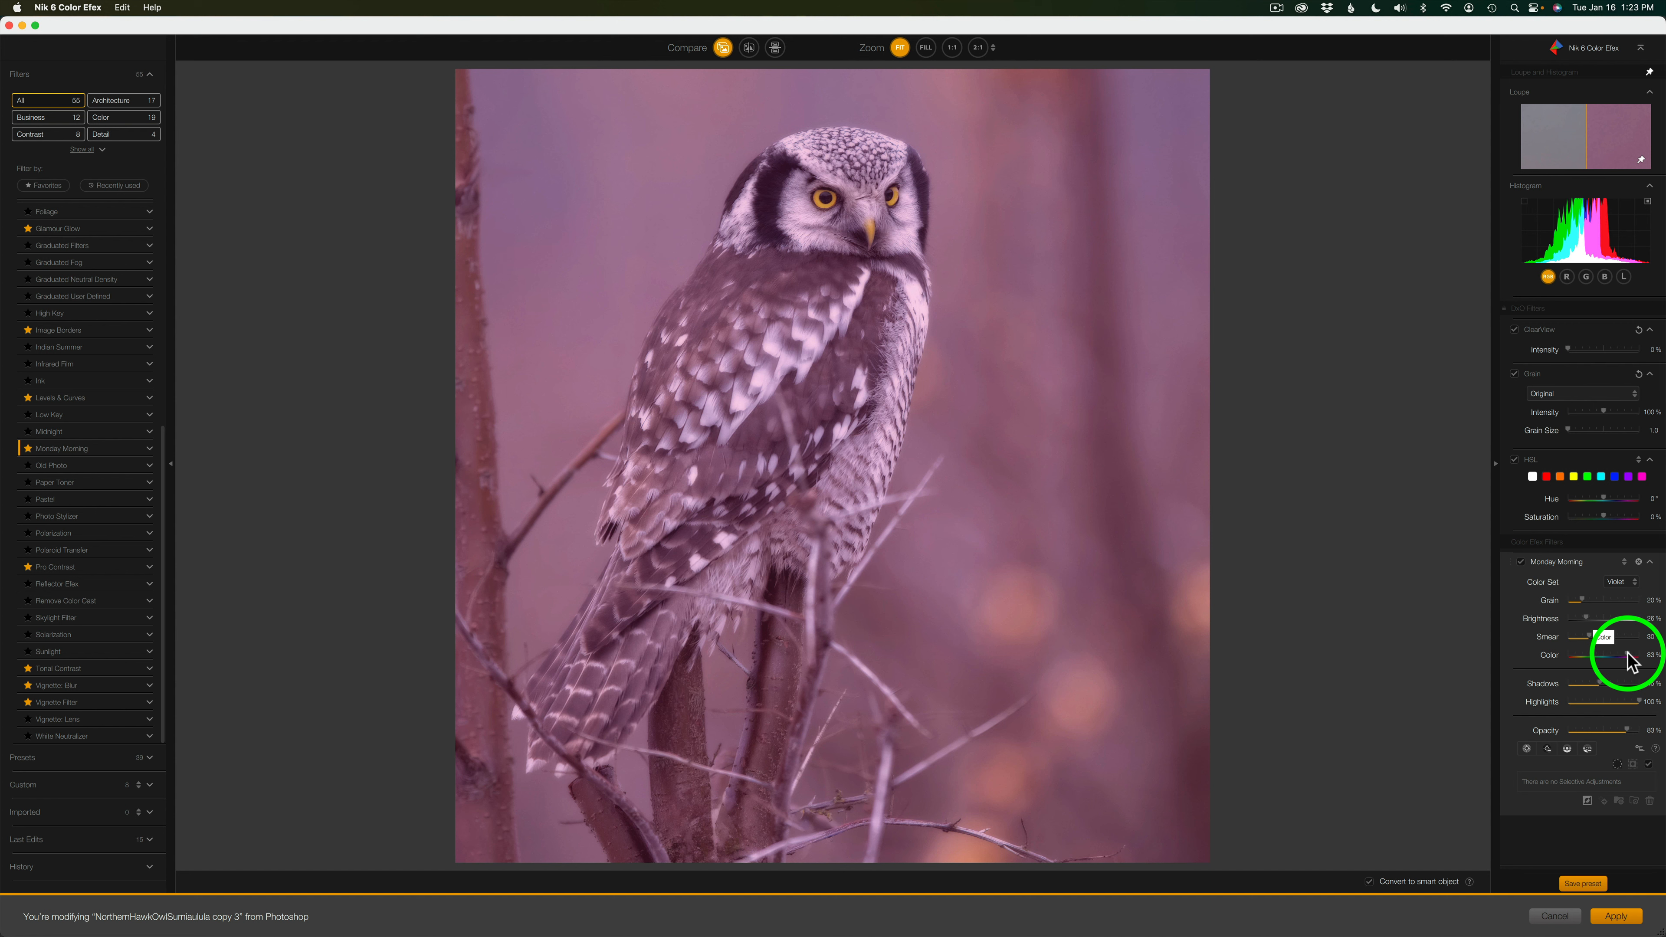
left_click_drag(1628, 655, 1608, 655)
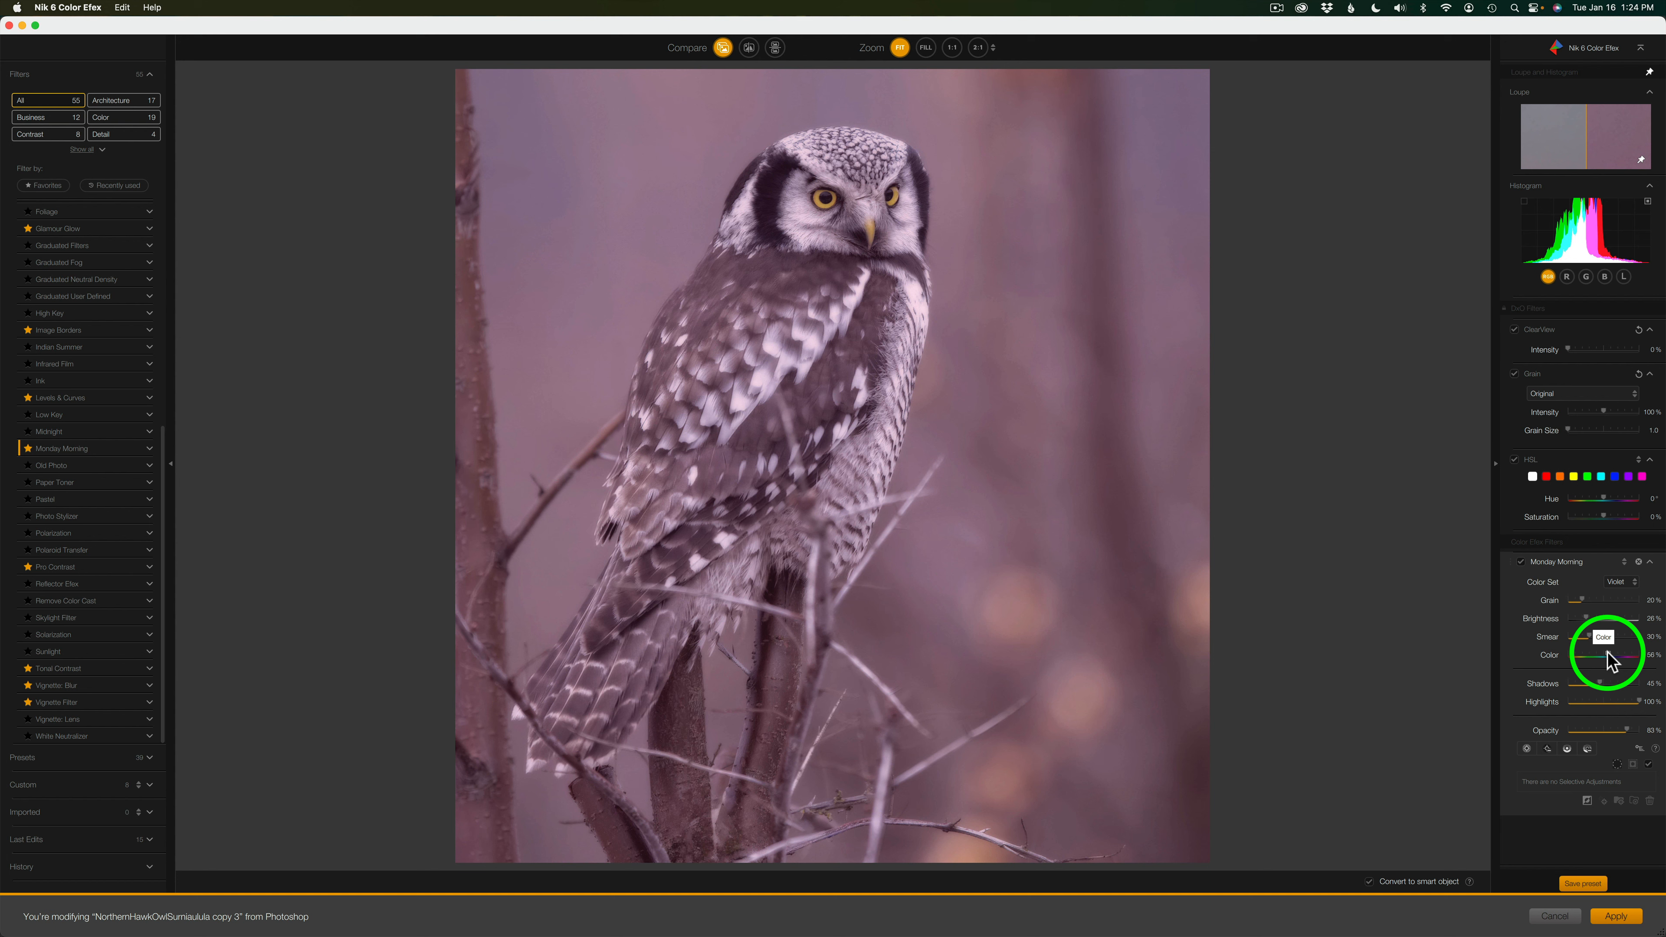
left_click_drag(1608, 656, 1591, 655)
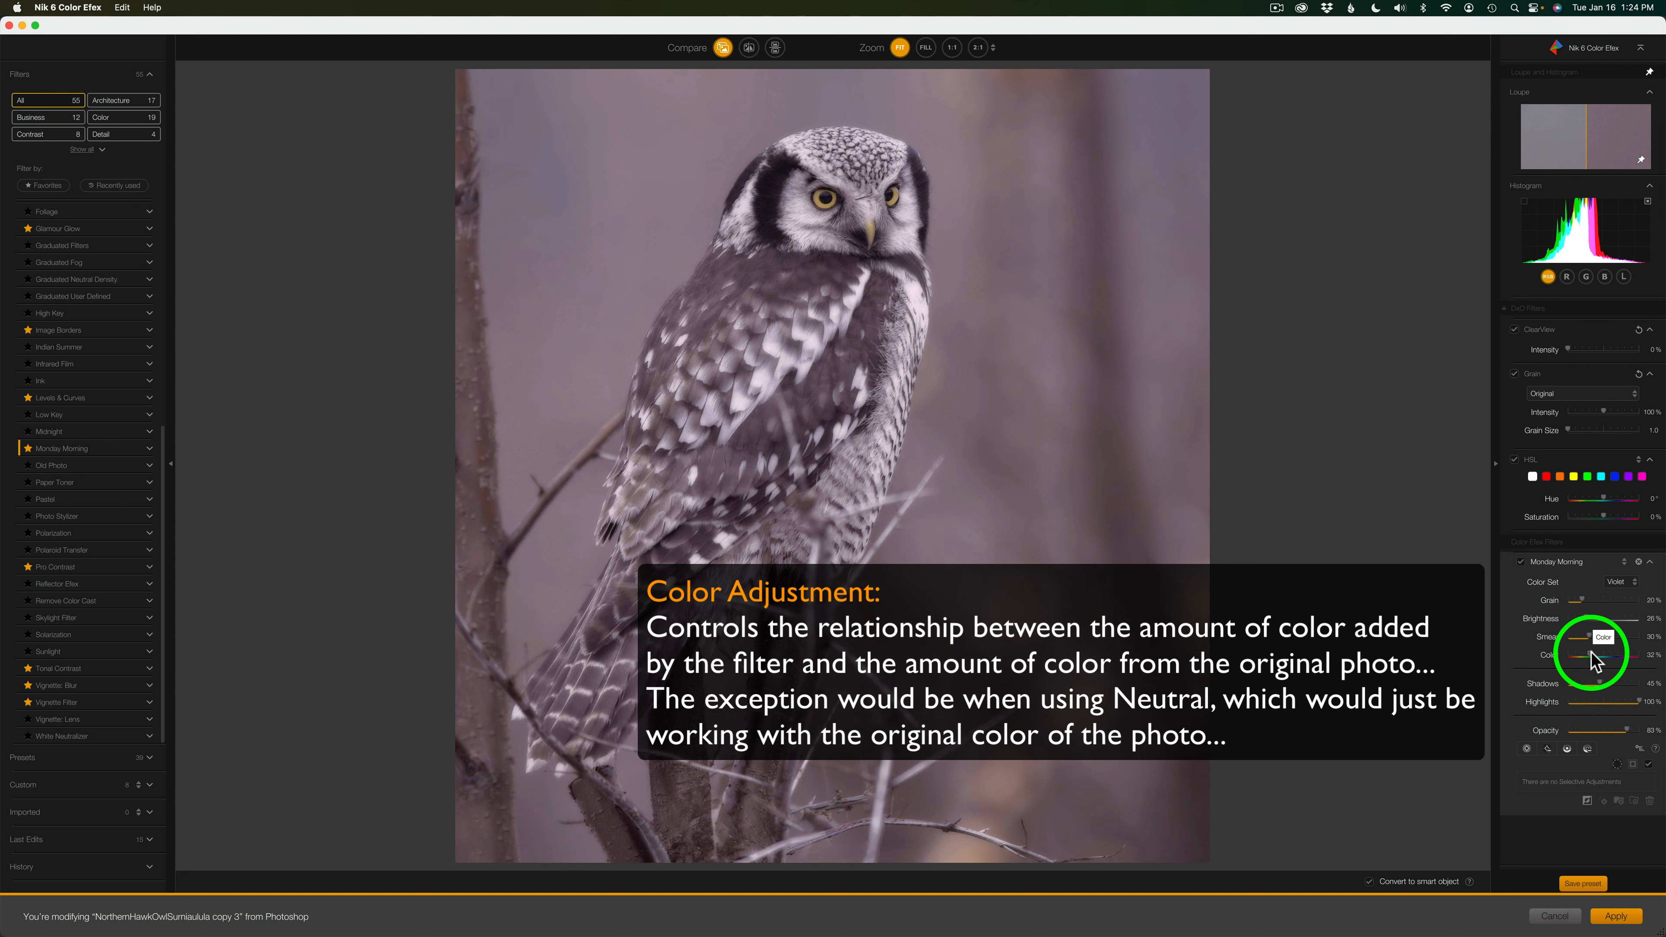
left_click_drag(1591, 656, 1591, 655)
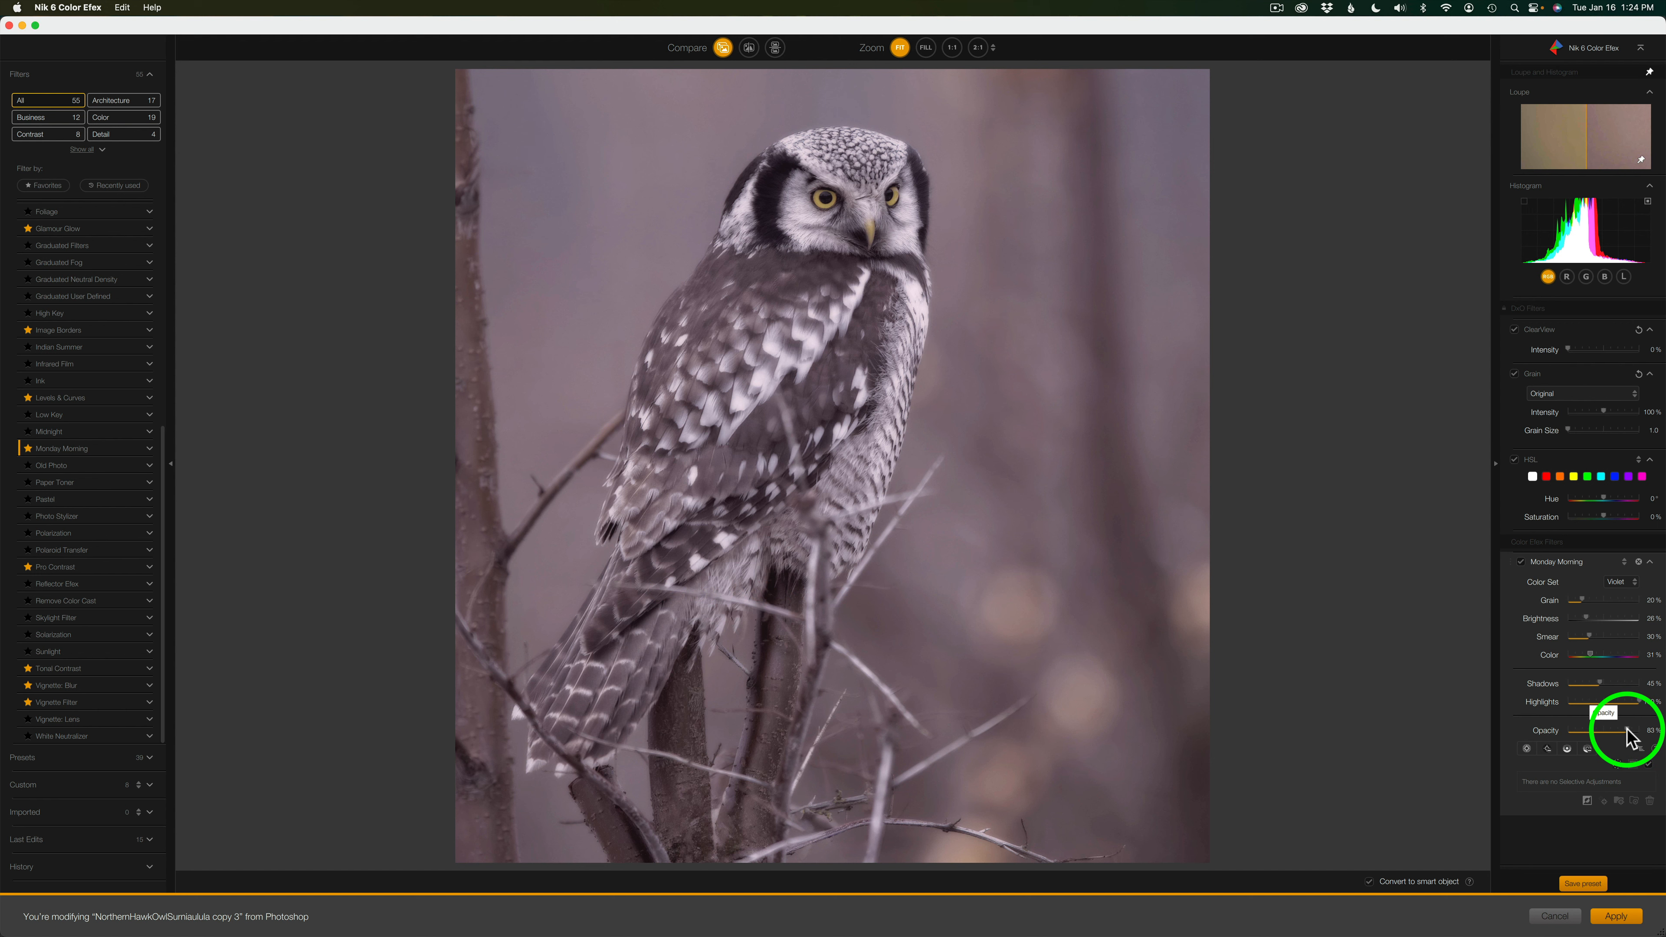
left_click_drag(1627, 730, 1596, 727)
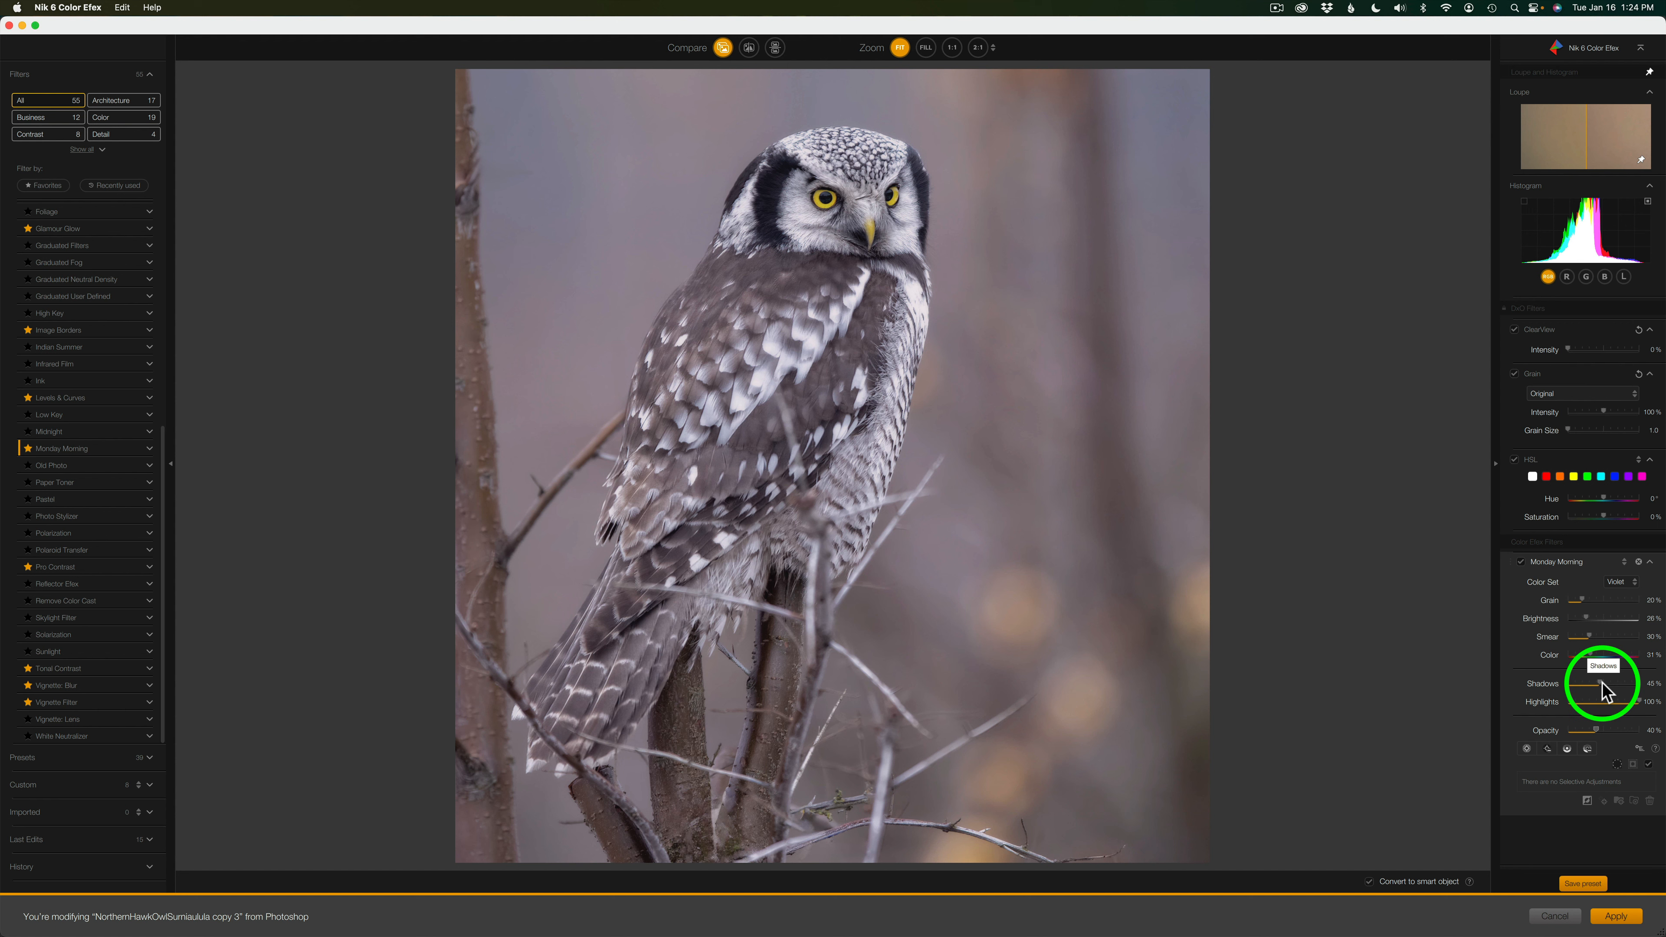
Set the filter's Shadows protection to 0% and reduce its Highlights protection
mouse_move(1602, 685)
left_mouse_down()
mouse_move(1634, 689)
mouse_move(1581, 684)
left_mouse_up()
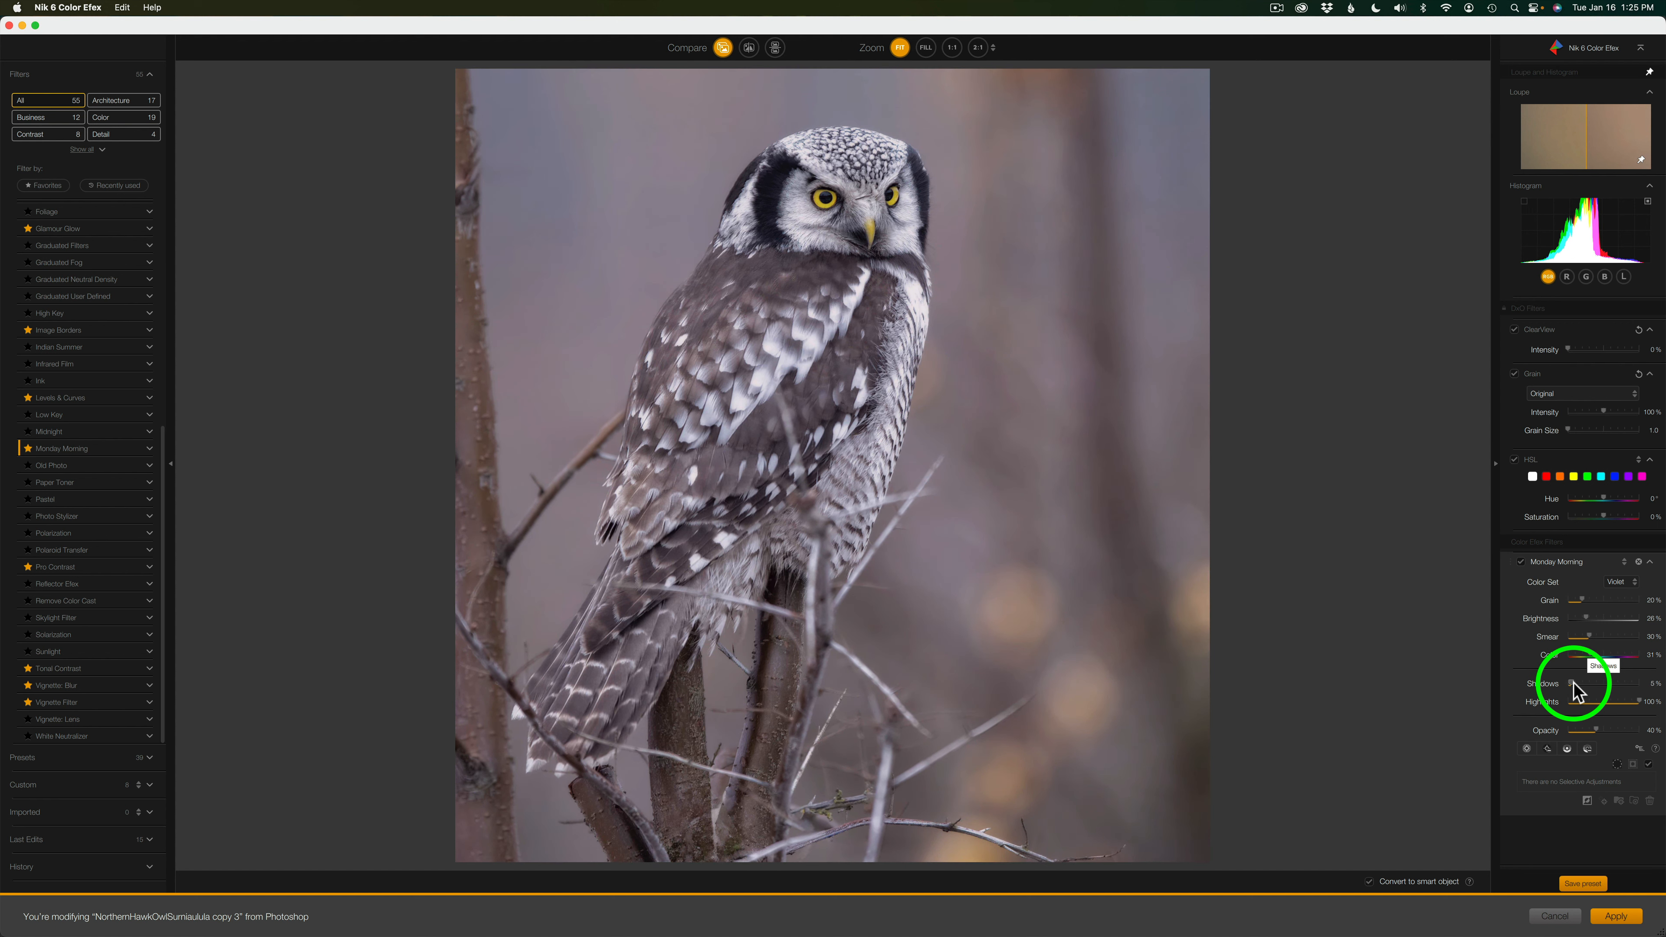
left_click_drag(1574, 681, 1556, 681)
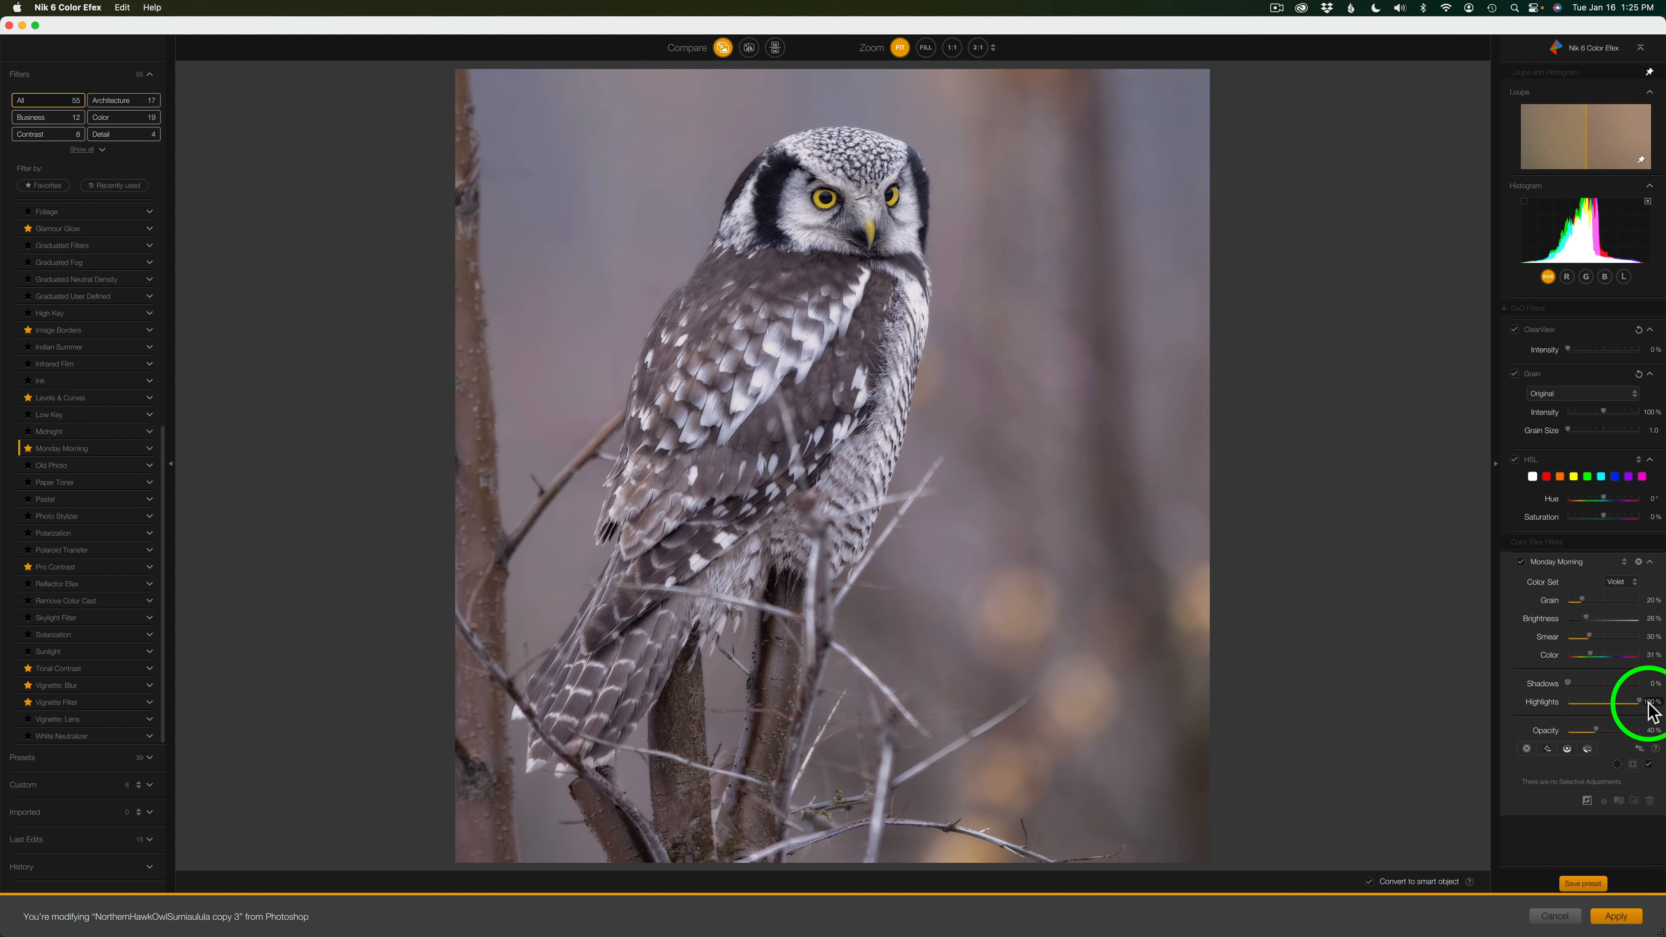
left_click_drag(1640, 699, 1618, 698)
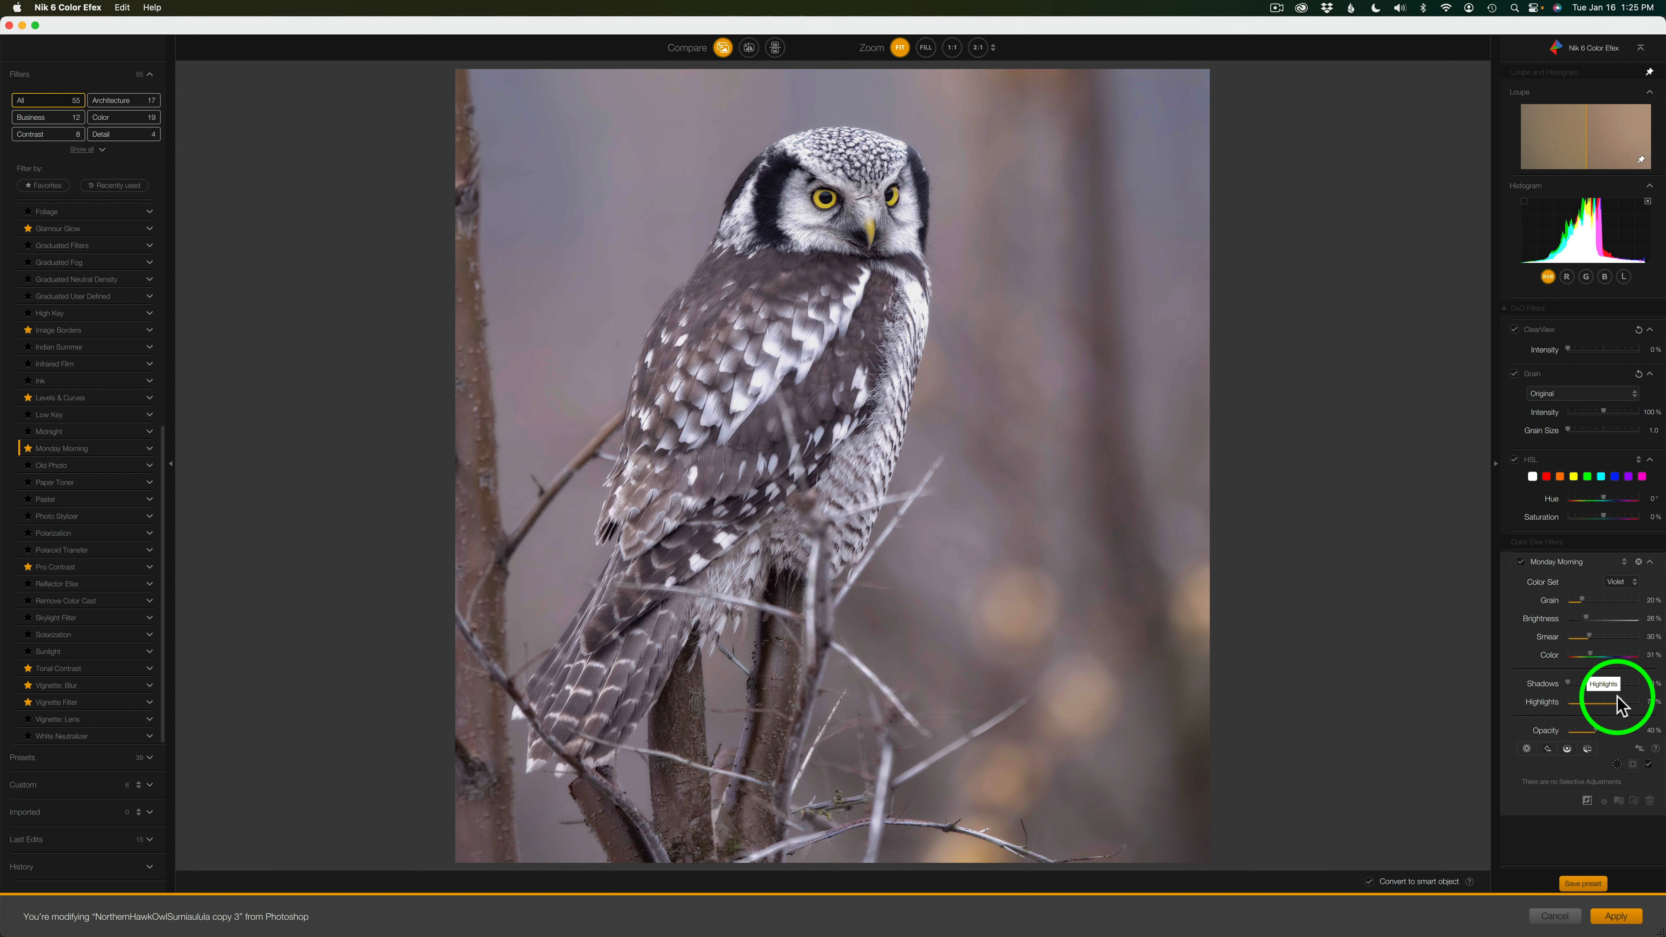
Set the Monday Morning filter's Highlights protection to 84% and its Brightness to 21%
left_click_drag(1618, 697, 1626, 697)
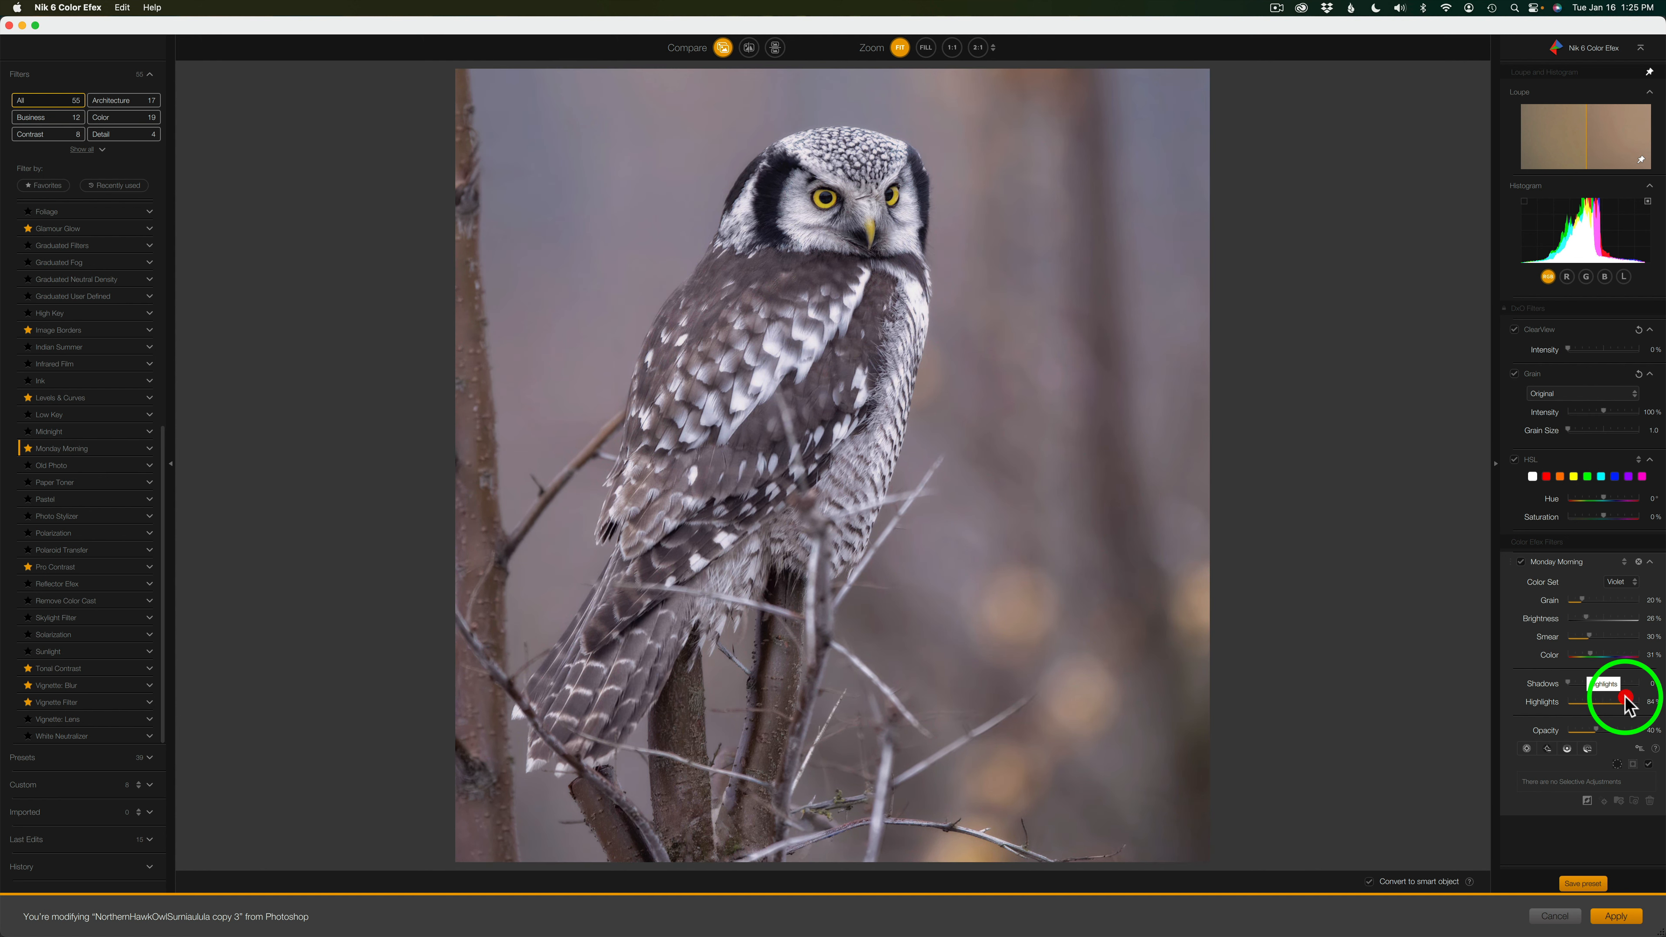
left_click(1588, 617)
left_click_drag(1588, 618, 1584, 617)
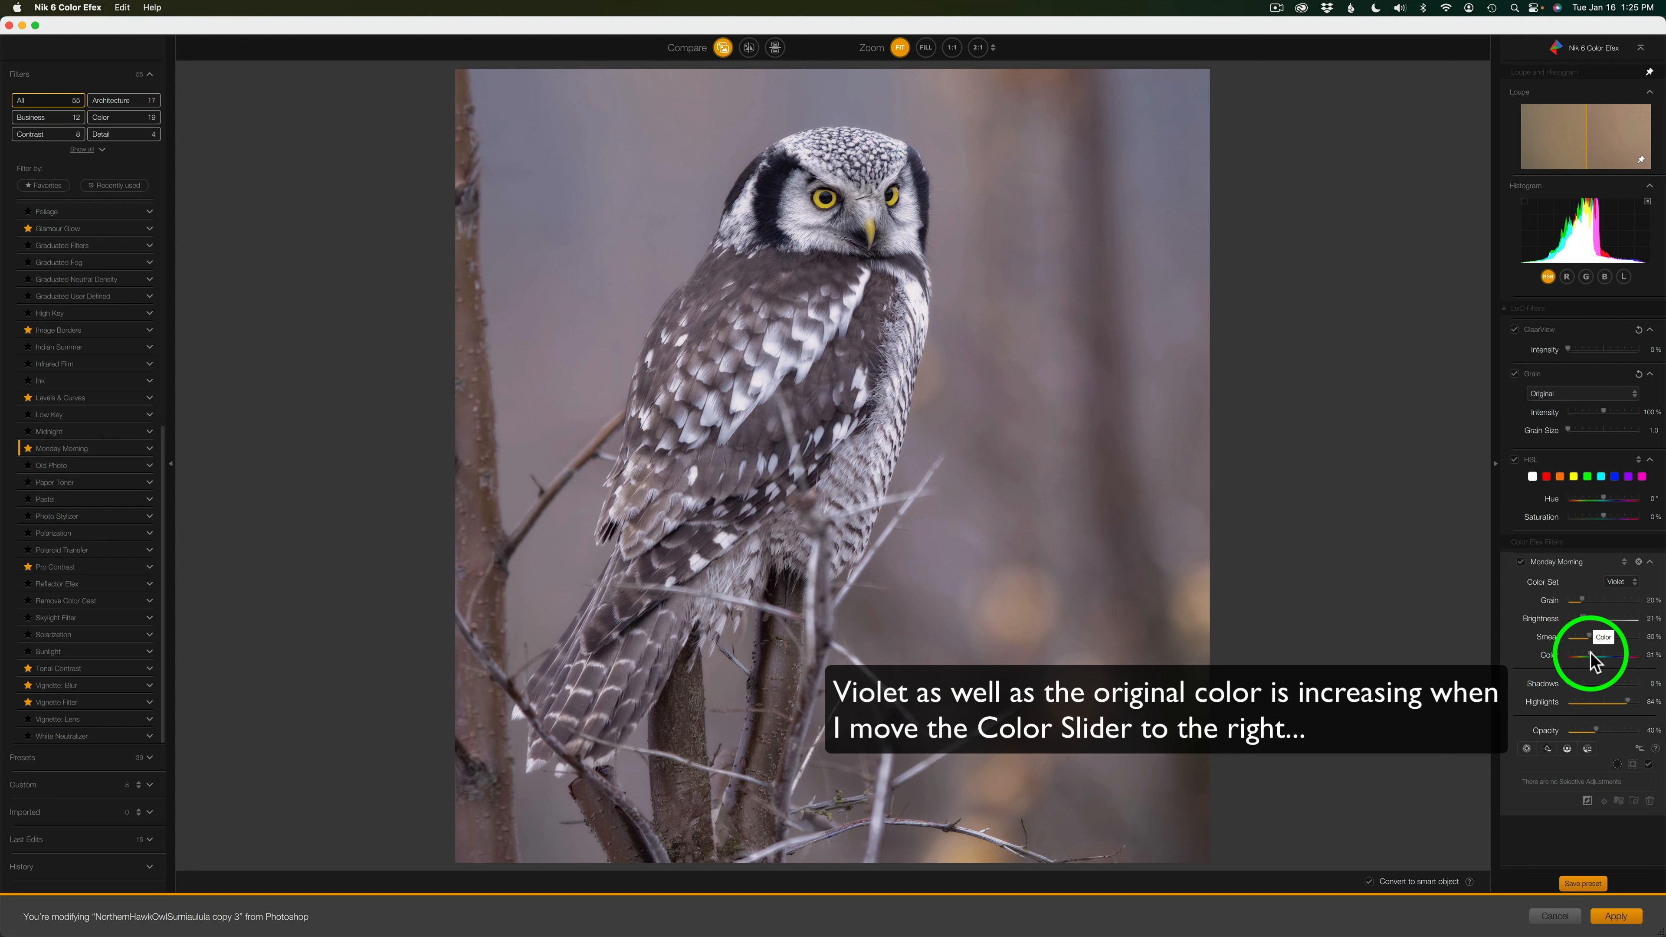
Raise the filter's Color to 49% and switch its Color Set to Neutral
left_click_drag(1591, 654, 1603, 656)
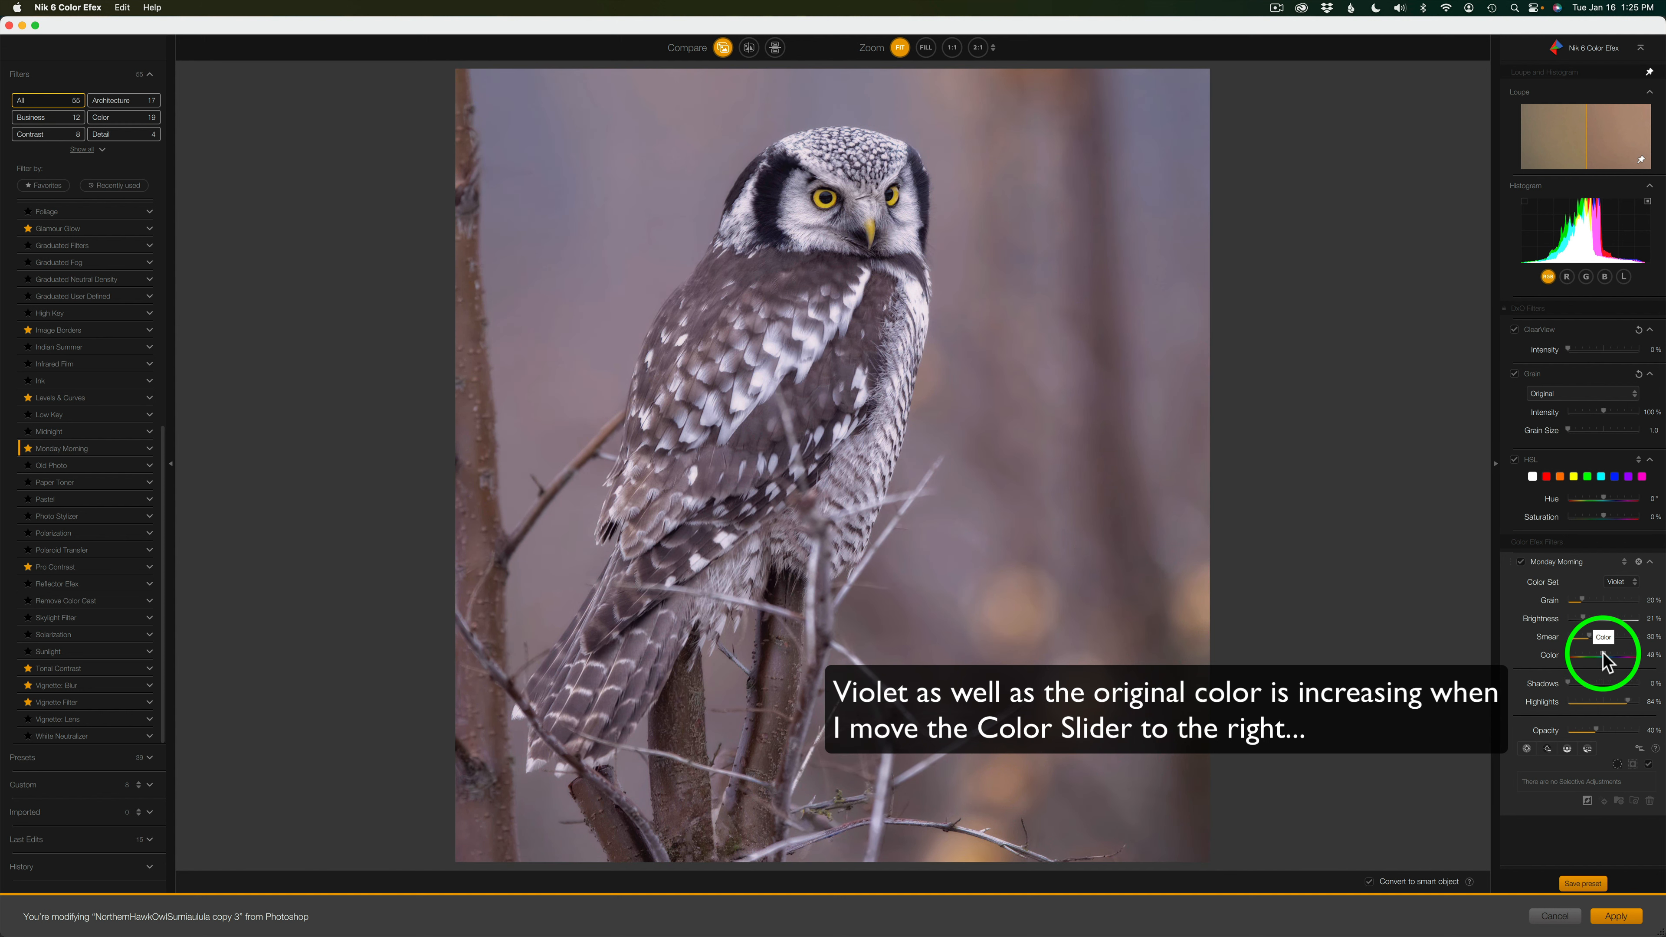
left_click(1635, 583)
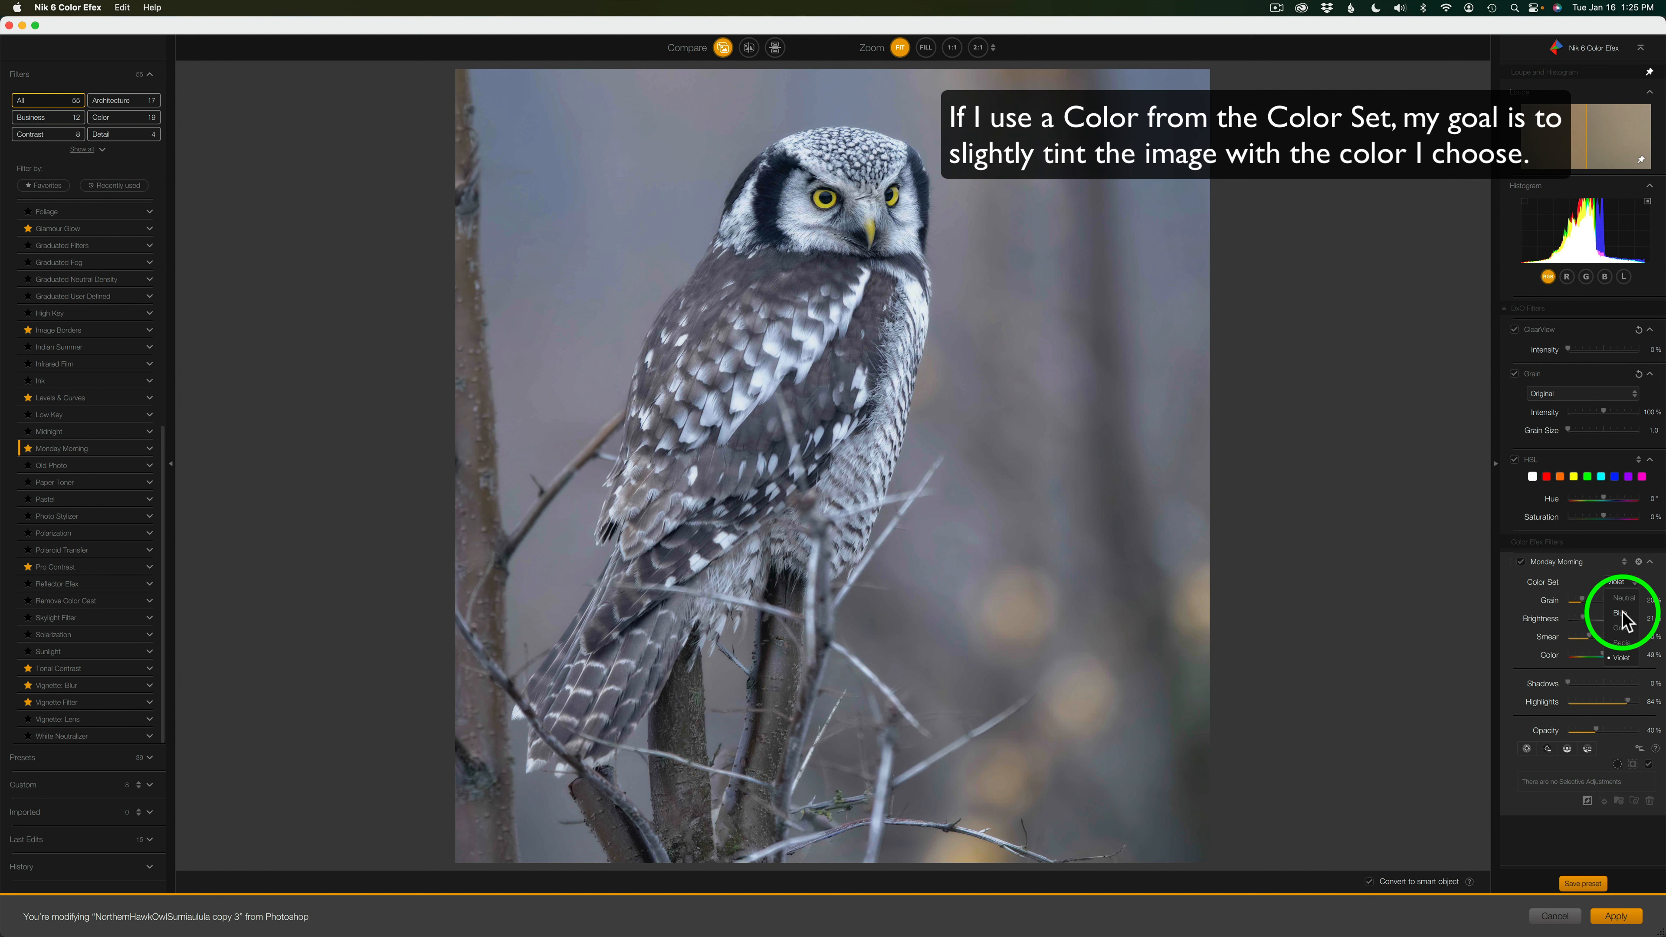
left_click(1620, 598)
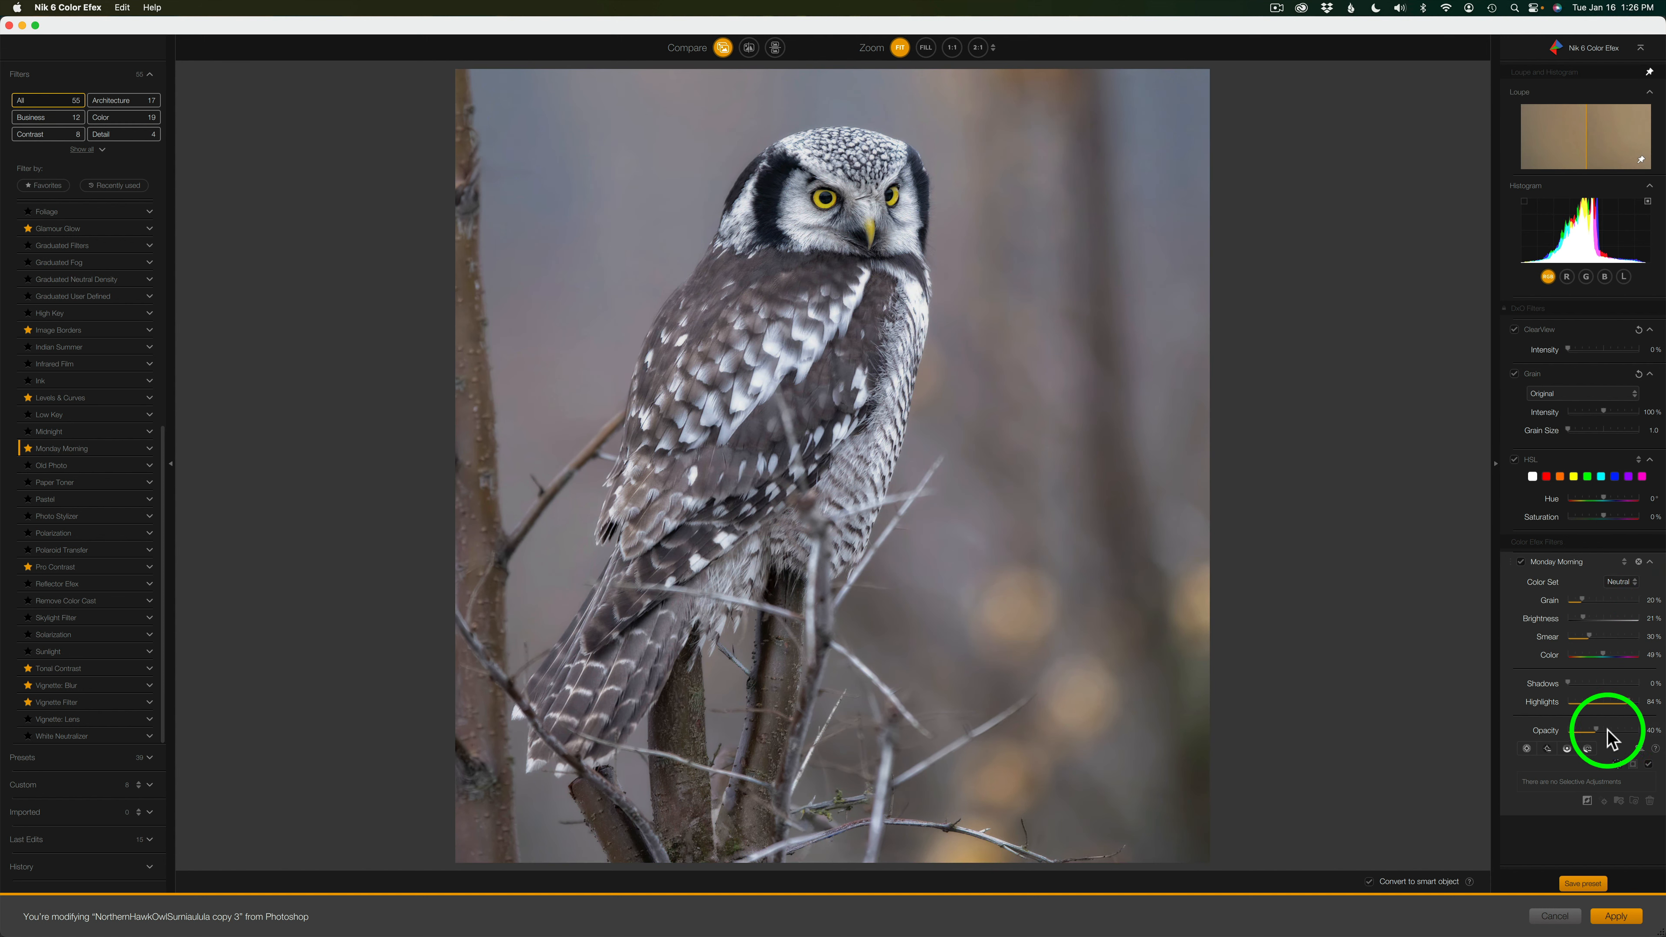
Raise the Monday Morning filter's Opacity to about 80% and its Shadows protection to 42%
left_click_drag(1596, 730, 1625, 731)
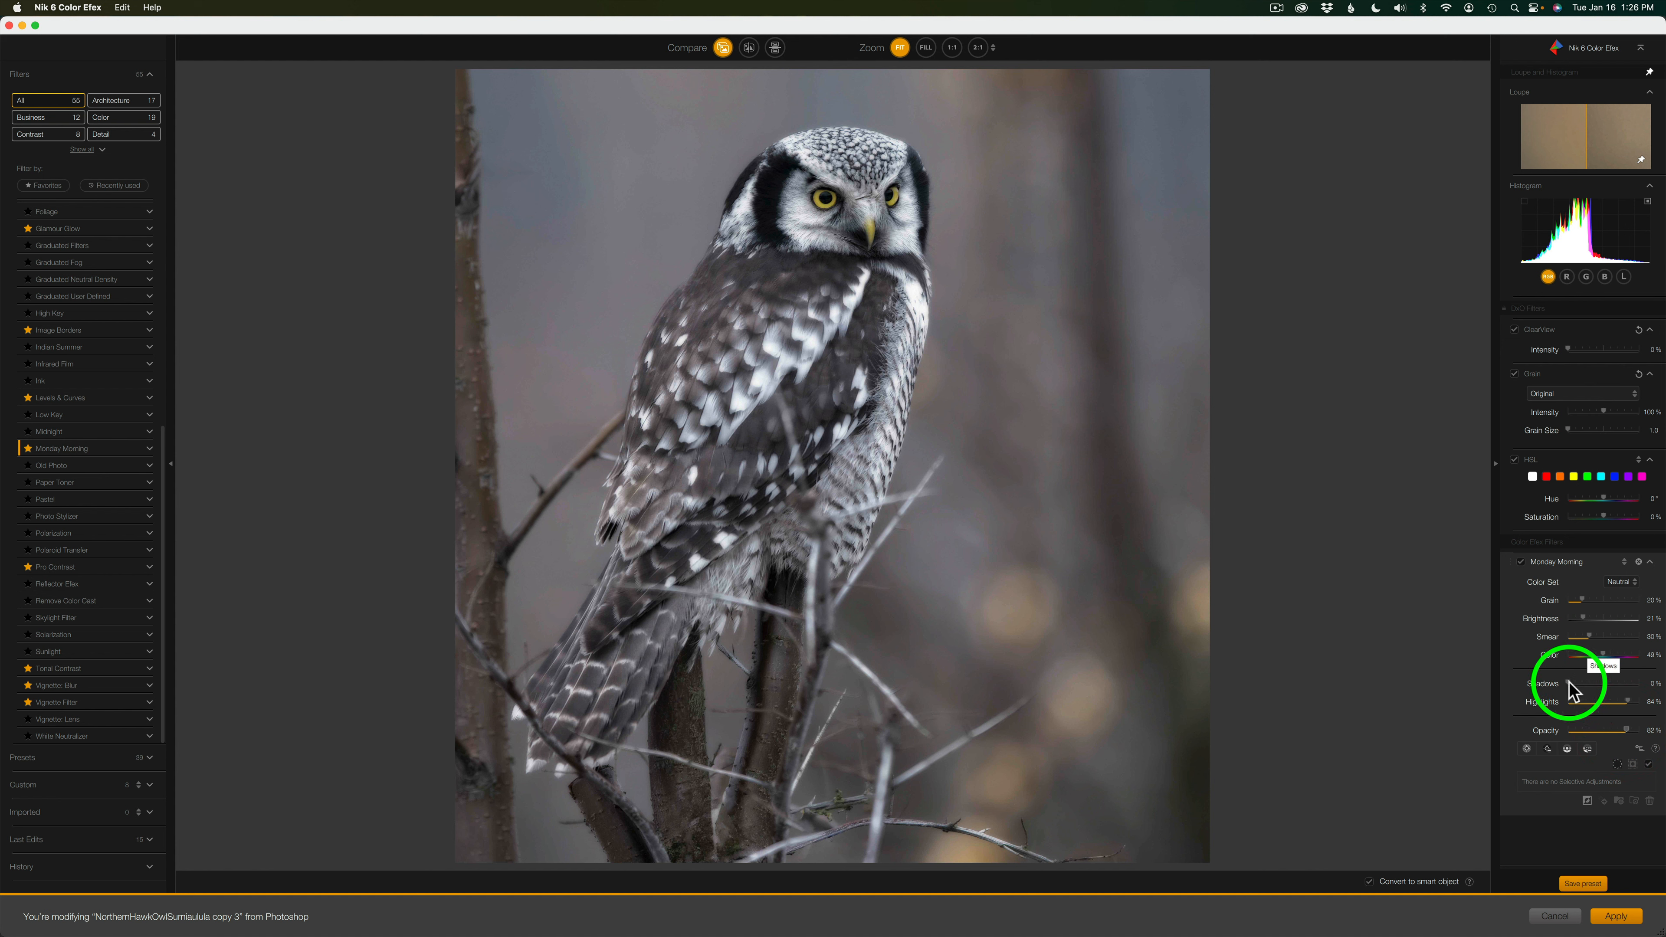
mouse_move(1573, 687)
left_mouse_down()
mouse_move(1603, 689)
mouse_move(1596, 673)
left_mouse_up()
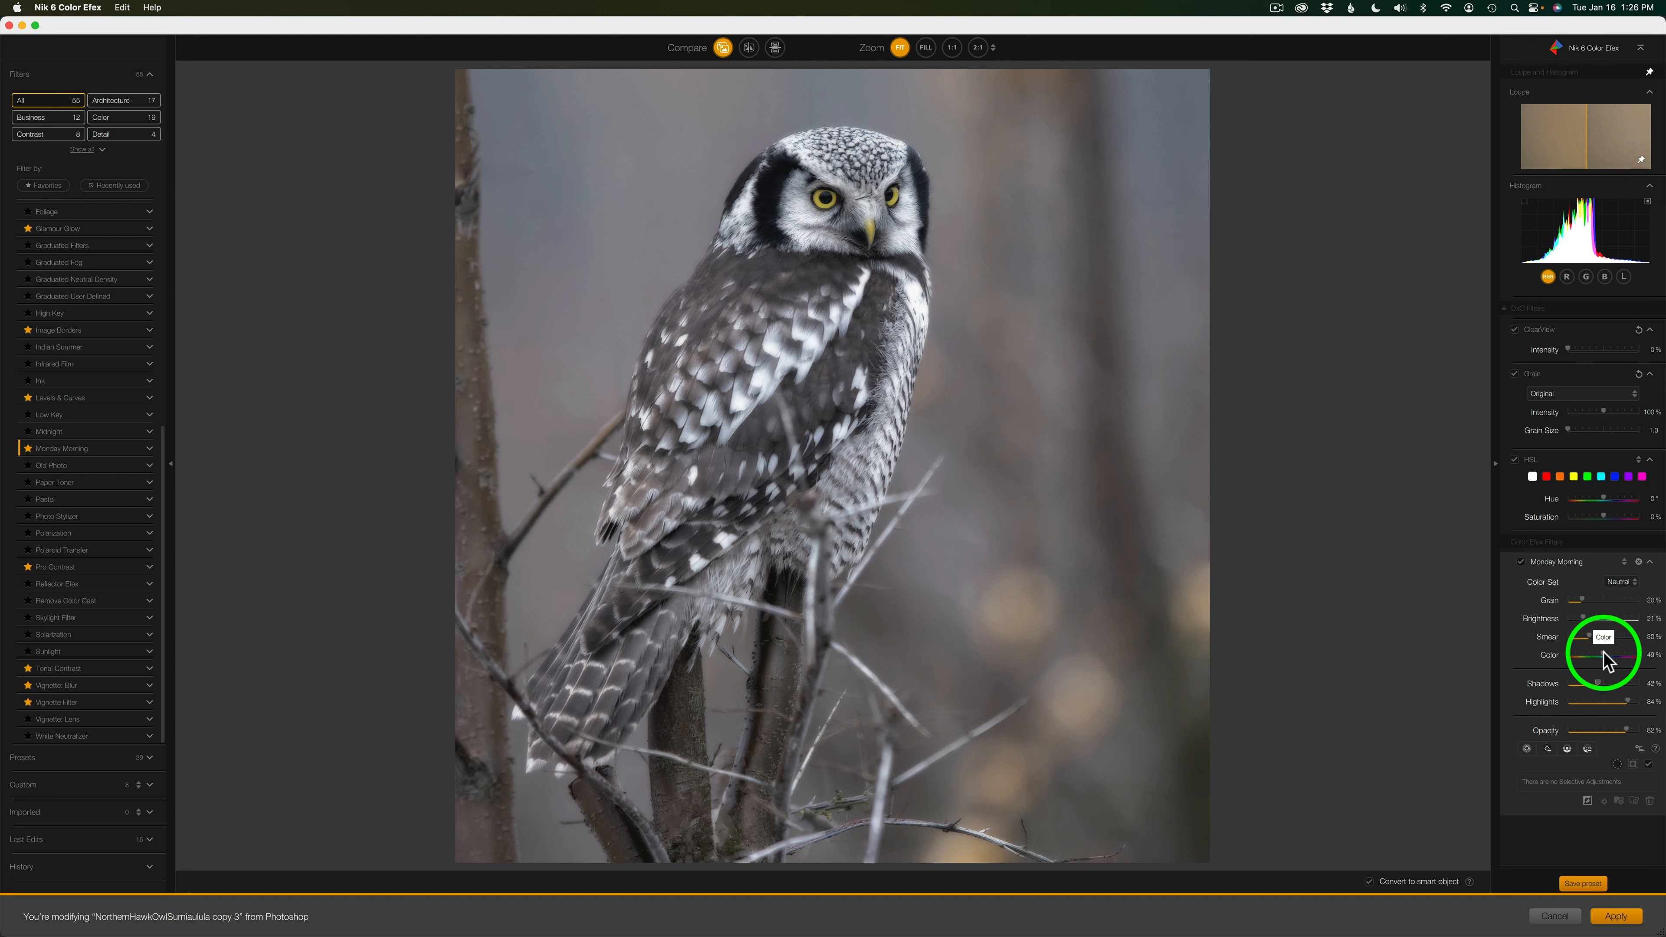
Bring back more of the original color by setting Color to 84%, and lower Brightness to 20%
left_click_drag(1606, 660, 1626, 655)
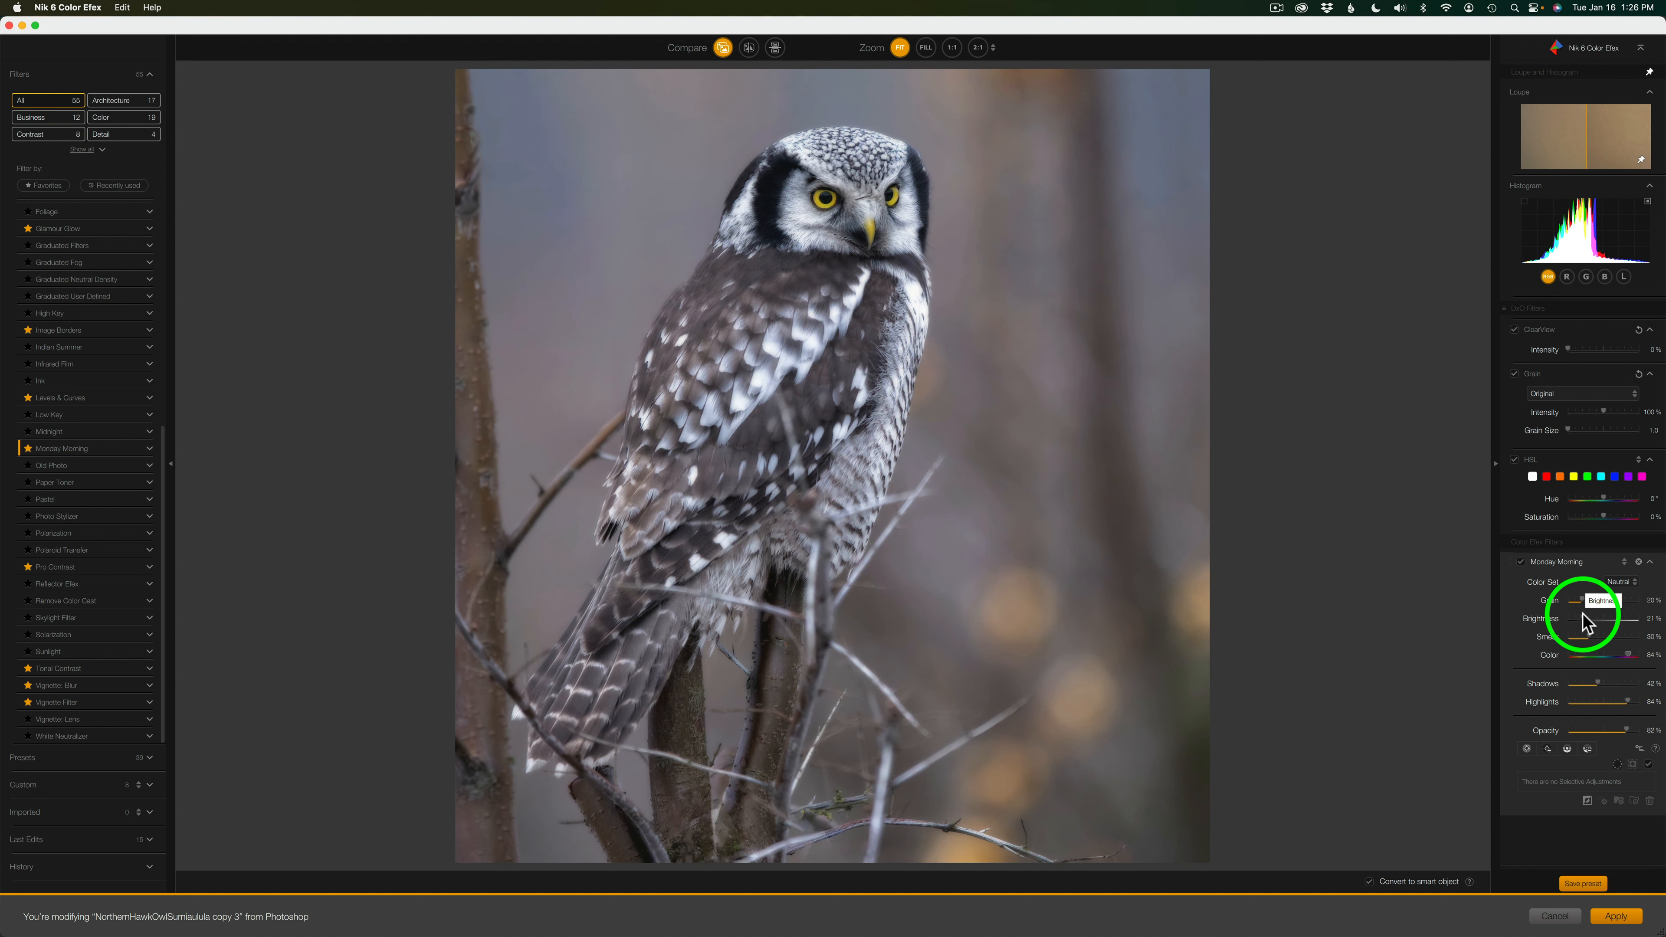
left_click_drag(1585, 618, 1582, 615)
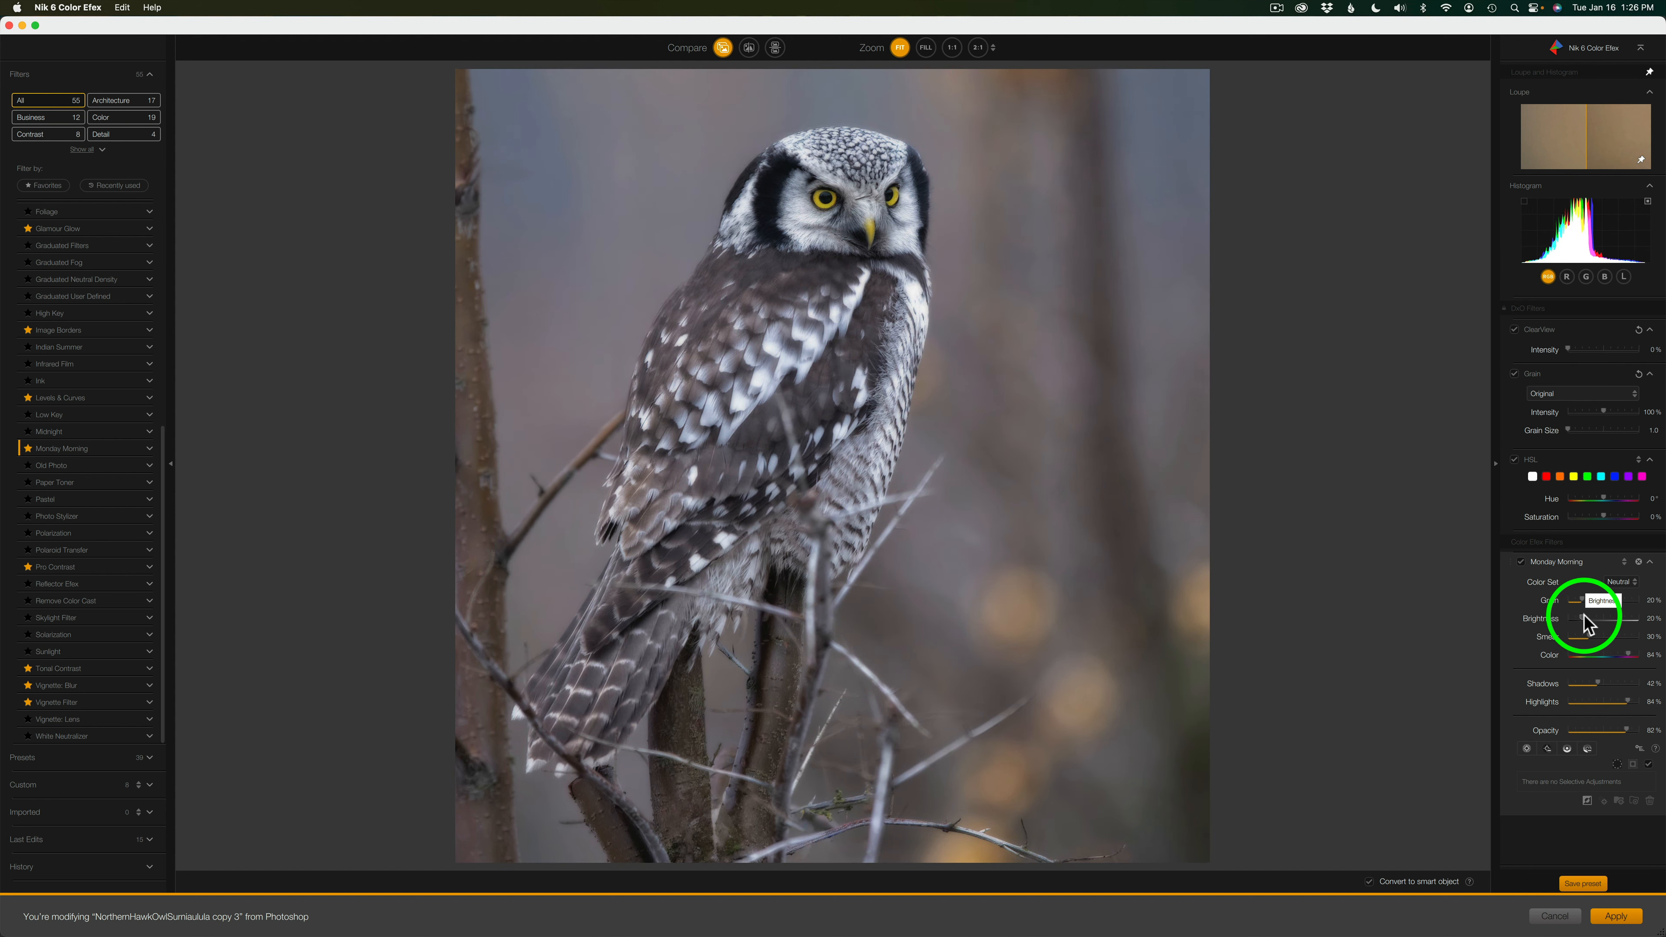
left_click(1583, 617)
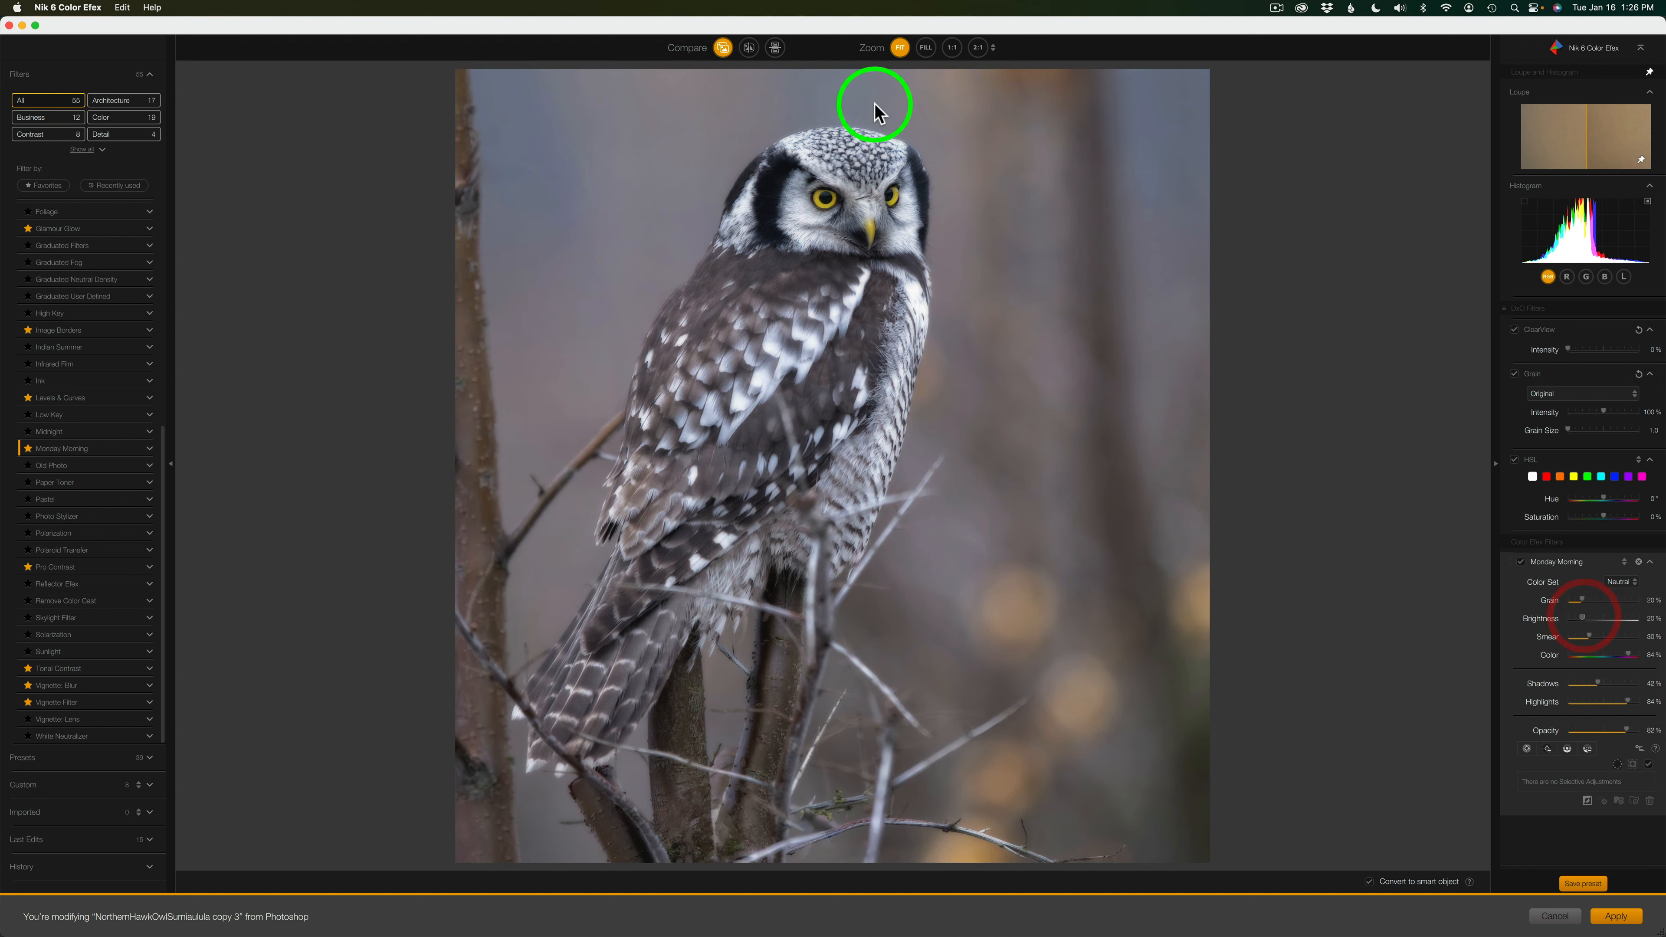
Compare the filtered owl with the original in split view and in two separate views arranged side by side
left_click(725, 49)
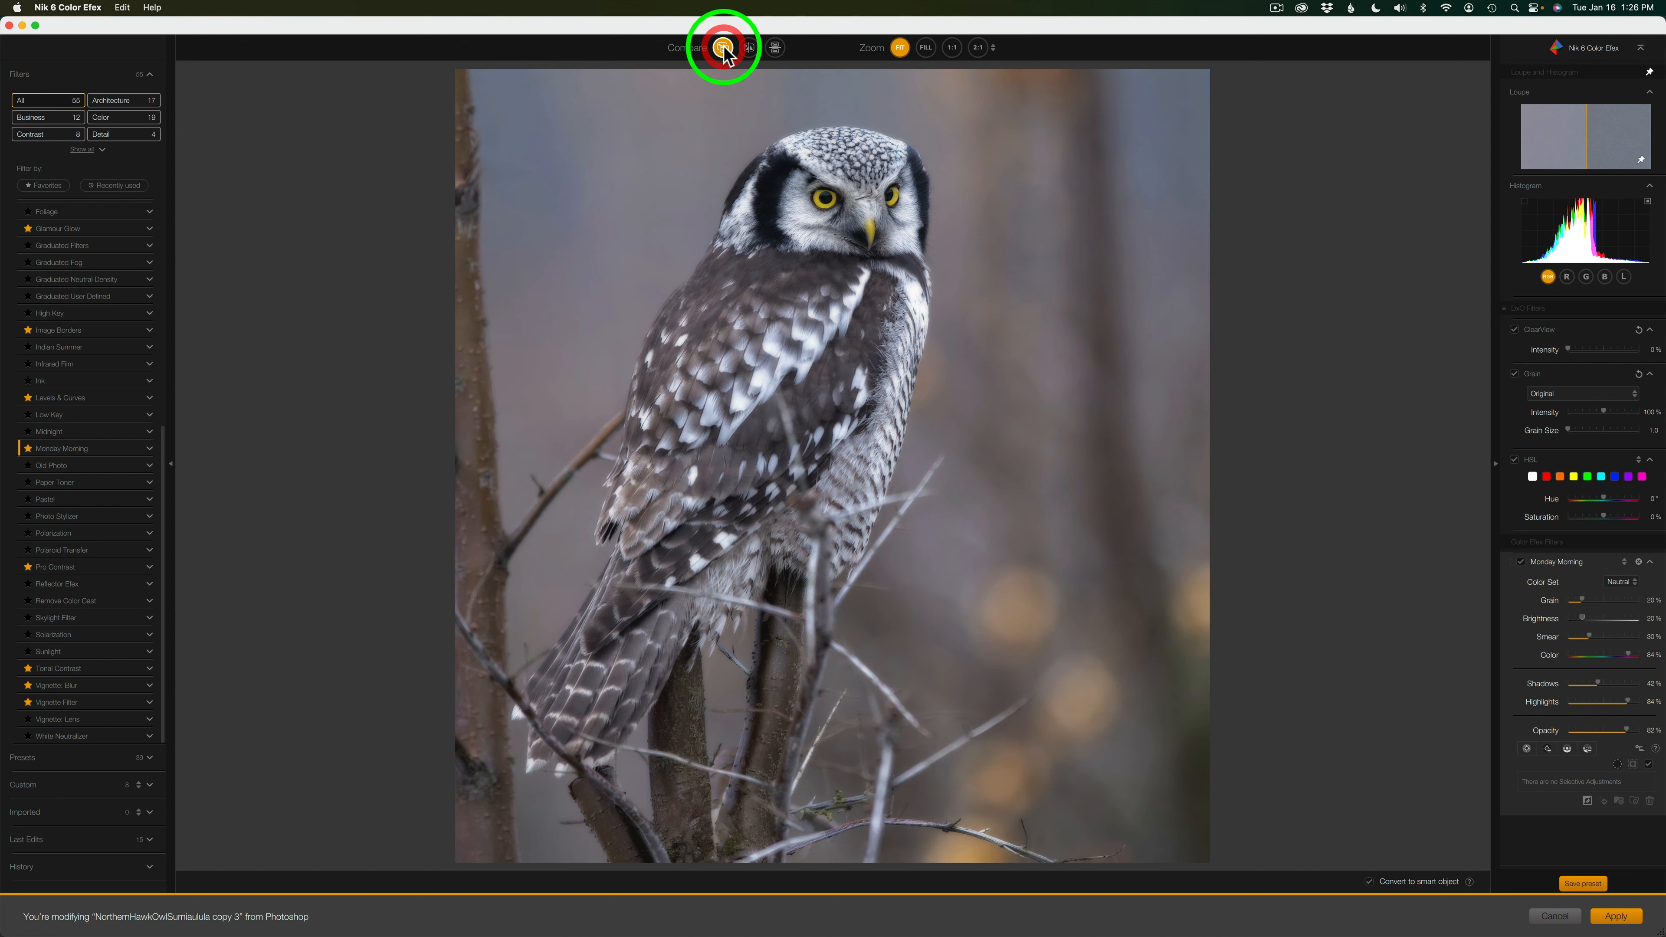
left_click(749, 47)
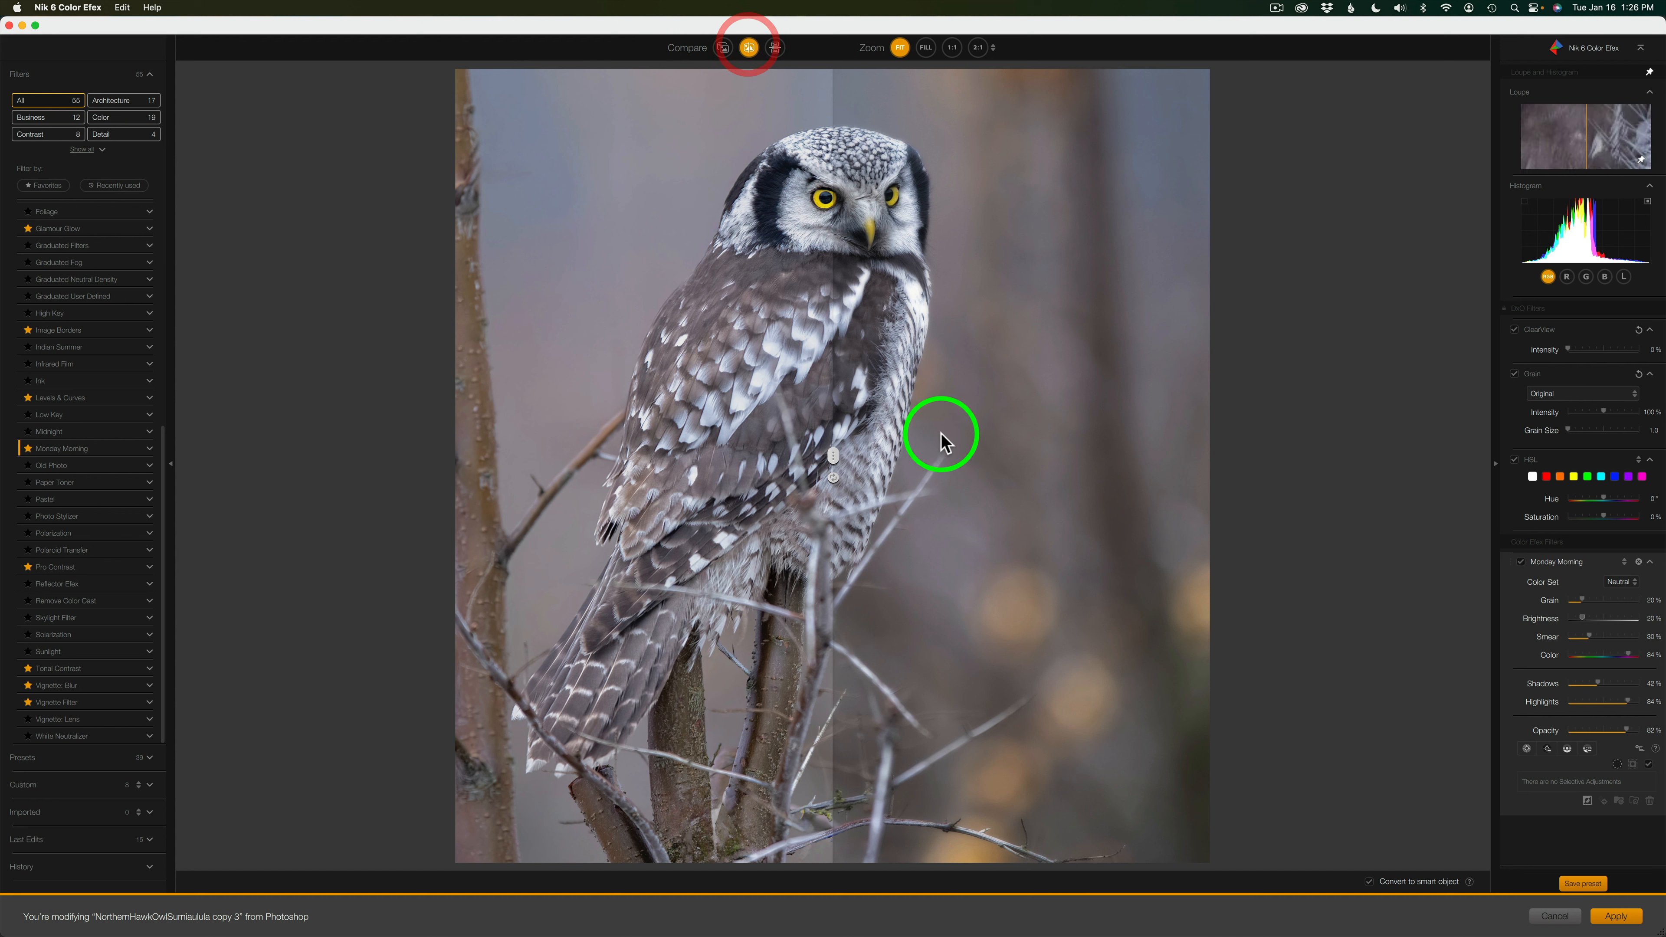
left_click_drag(833, 456, 808, 296)
left_click(775, 48)
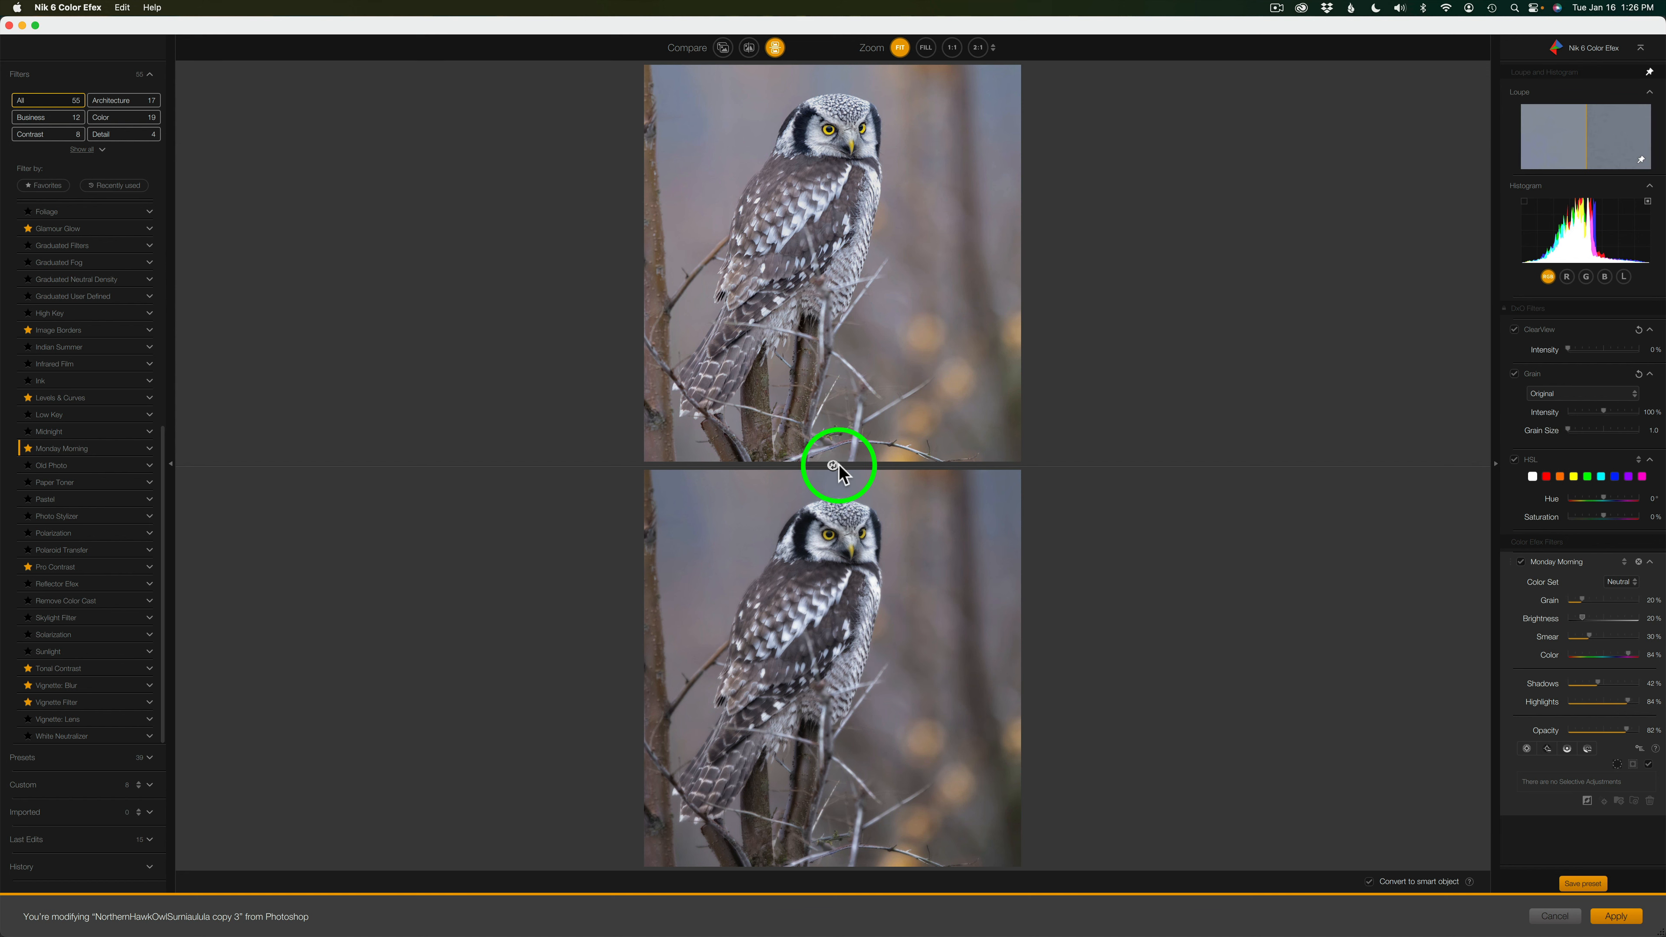
left_click(833, 464)
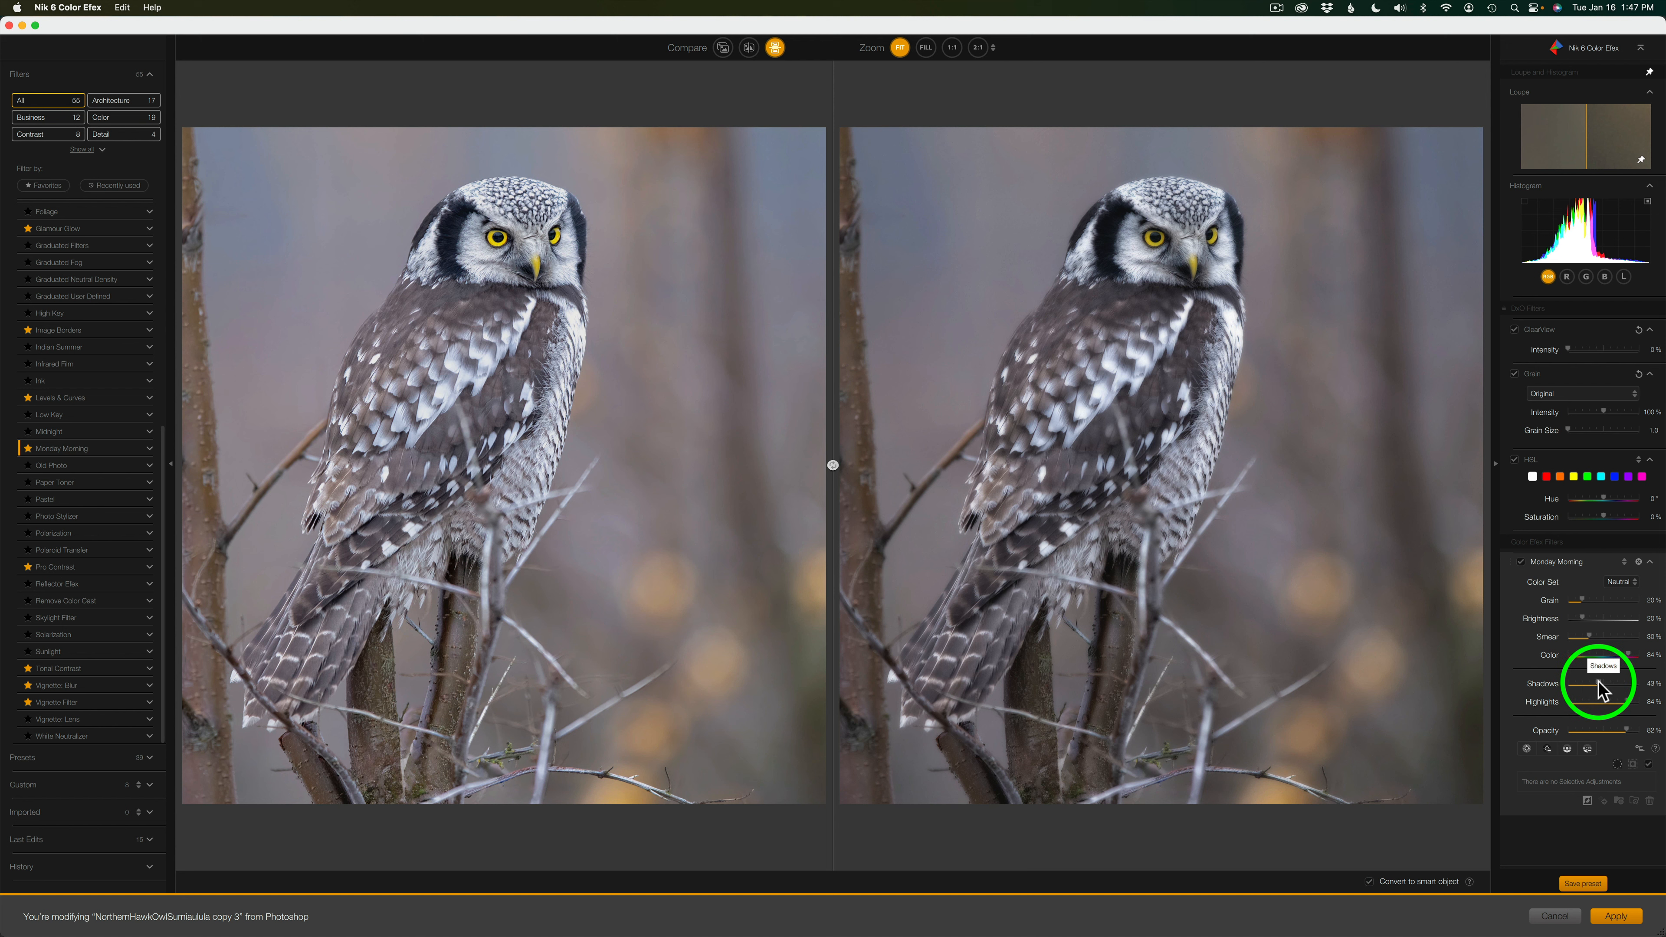
Reduce the filter's Shadows protection to 21% and apply the Monday Morning effect to the Photoshop document
left_click_drag(1598, 683, 1587, 683)
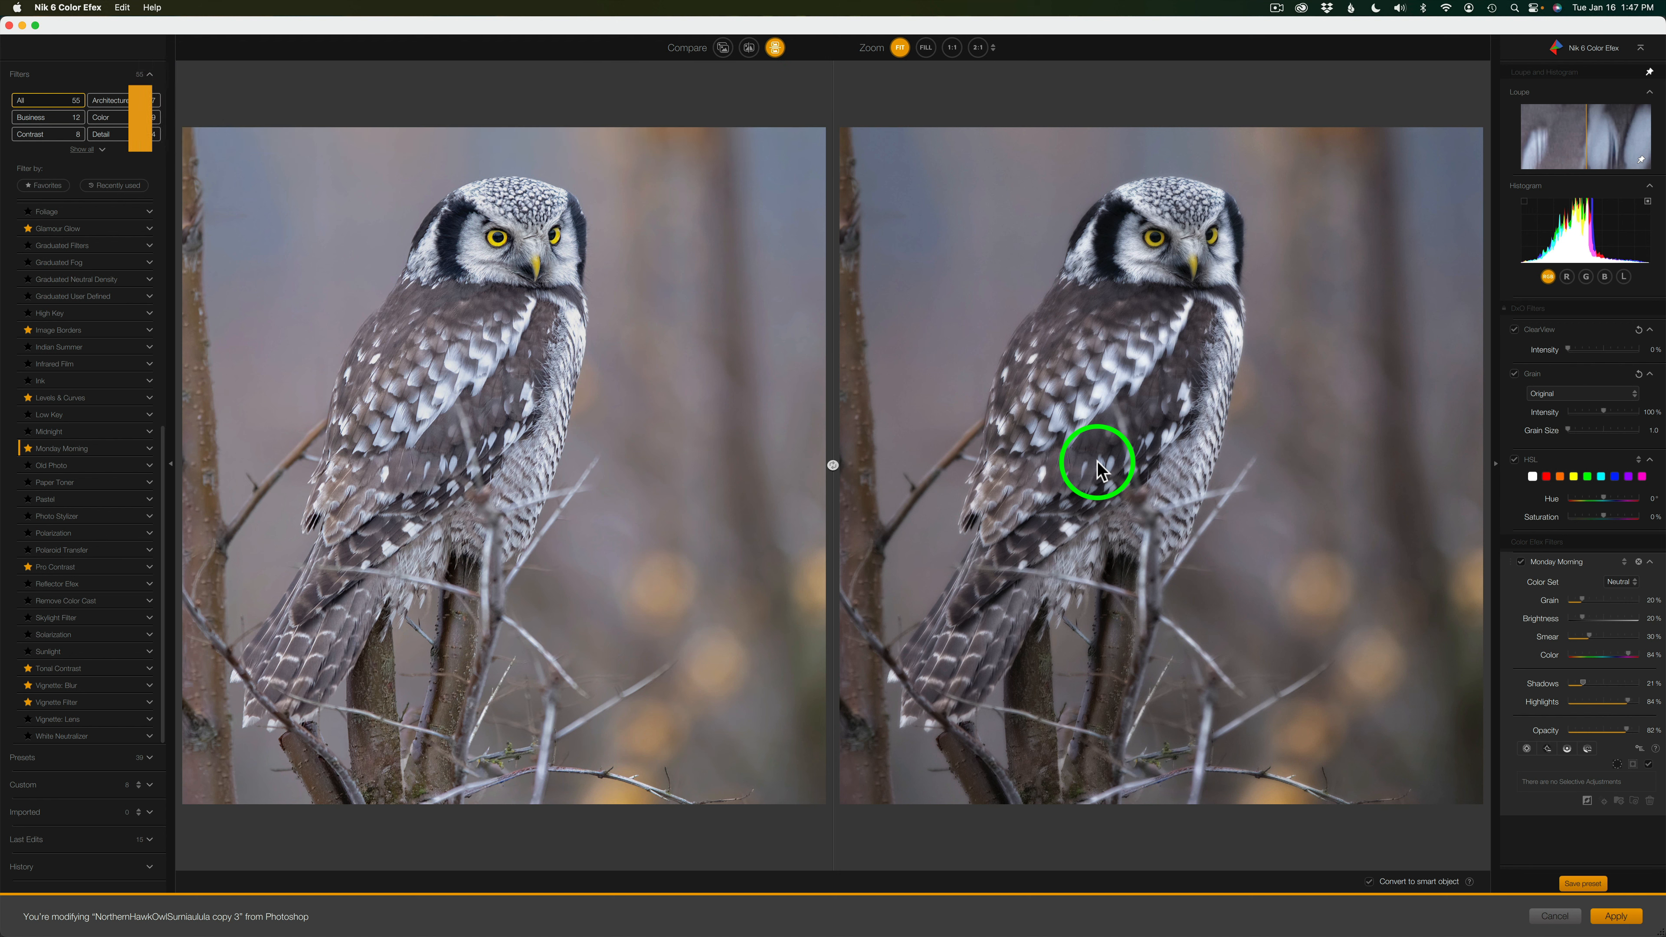
left_click(1616, 916)
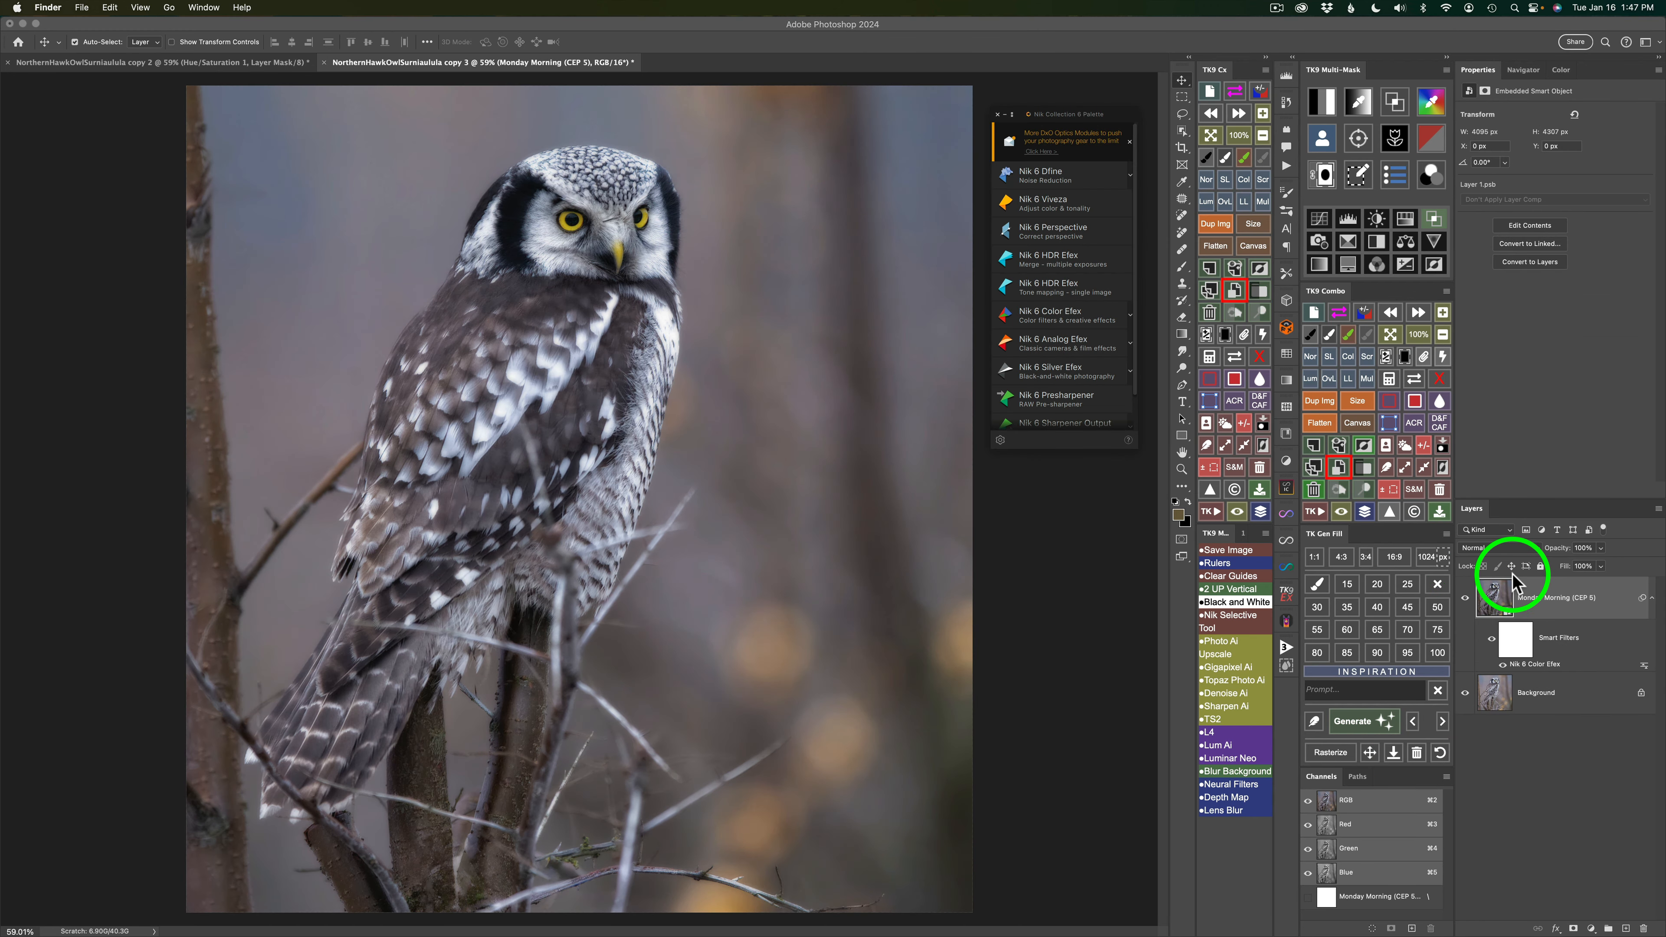
Try the layer Opacity adjustment on the Monday Morning layer, leaving it at 100%
left_click(1602, 558)
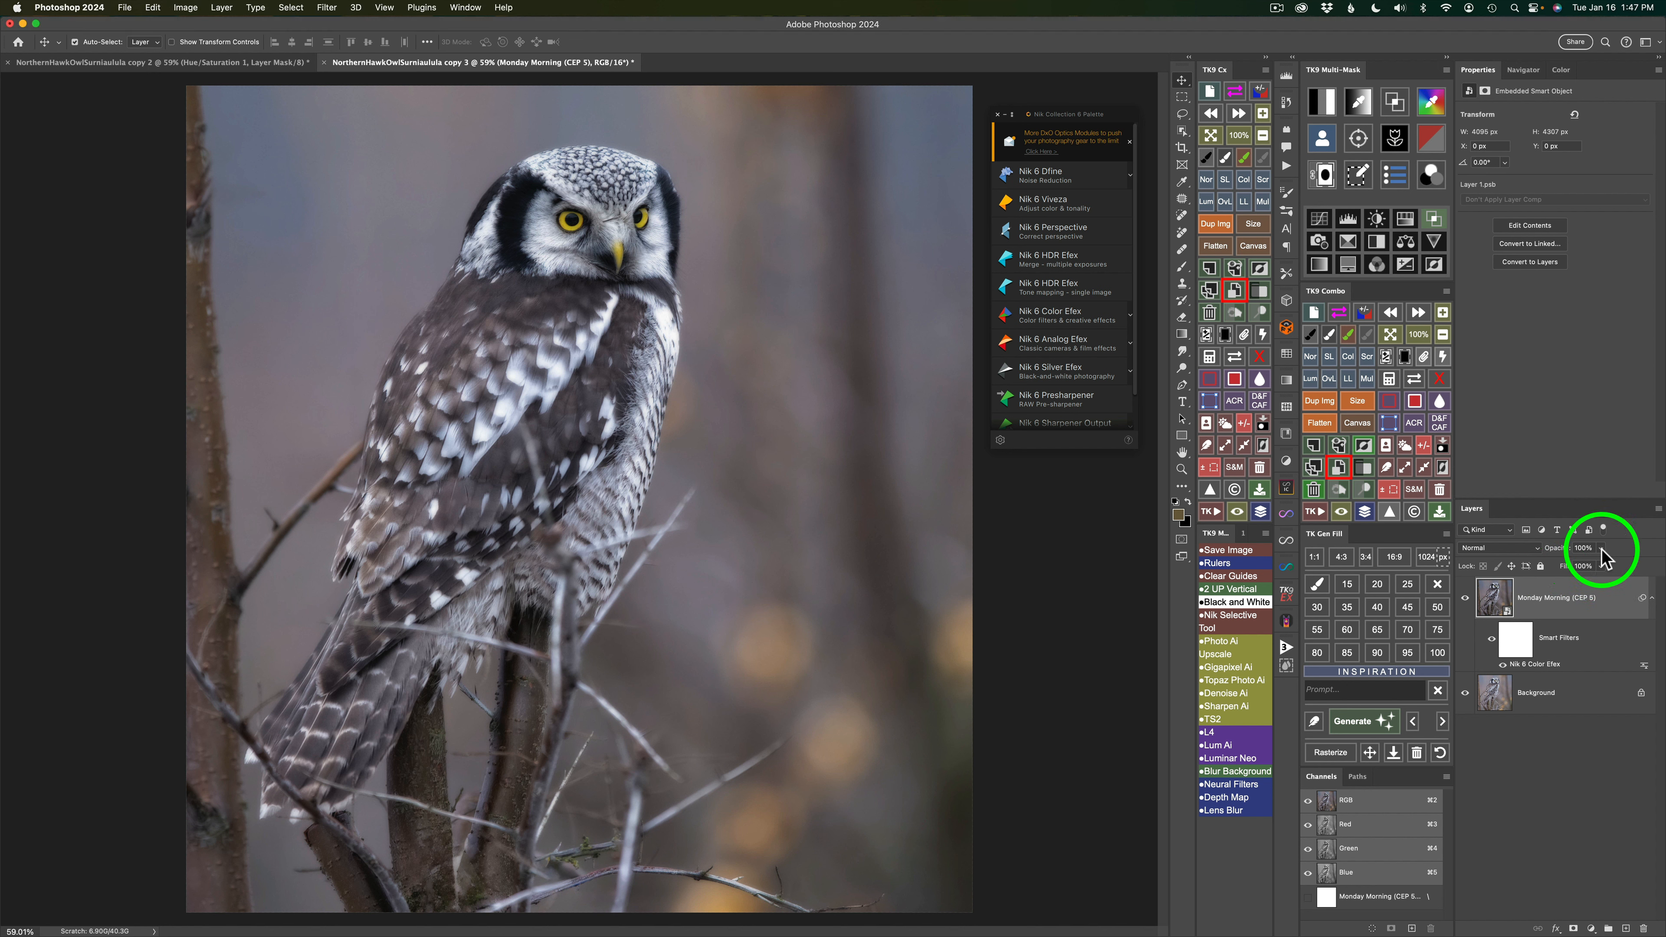
left_click(1603, 558)
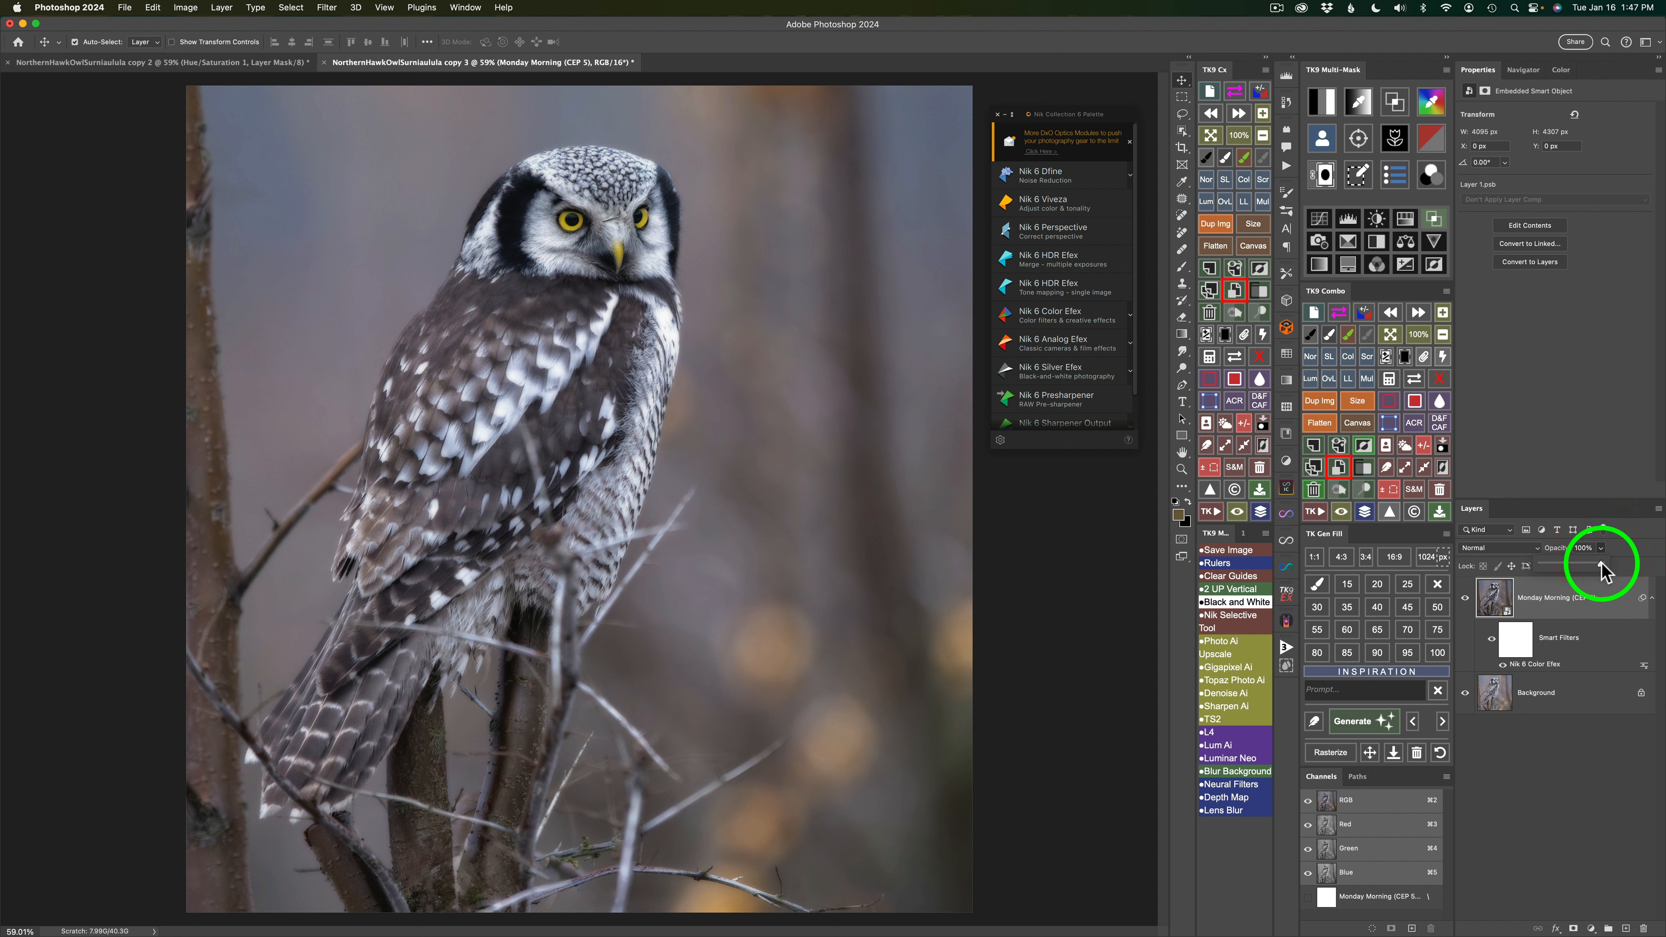
mouse_move(1602, 566)
left_mouse_down()
mouse_move(1581, 566)
mouse_move(1633, 571)
left_mouse_up()
left_click(1632, 569)
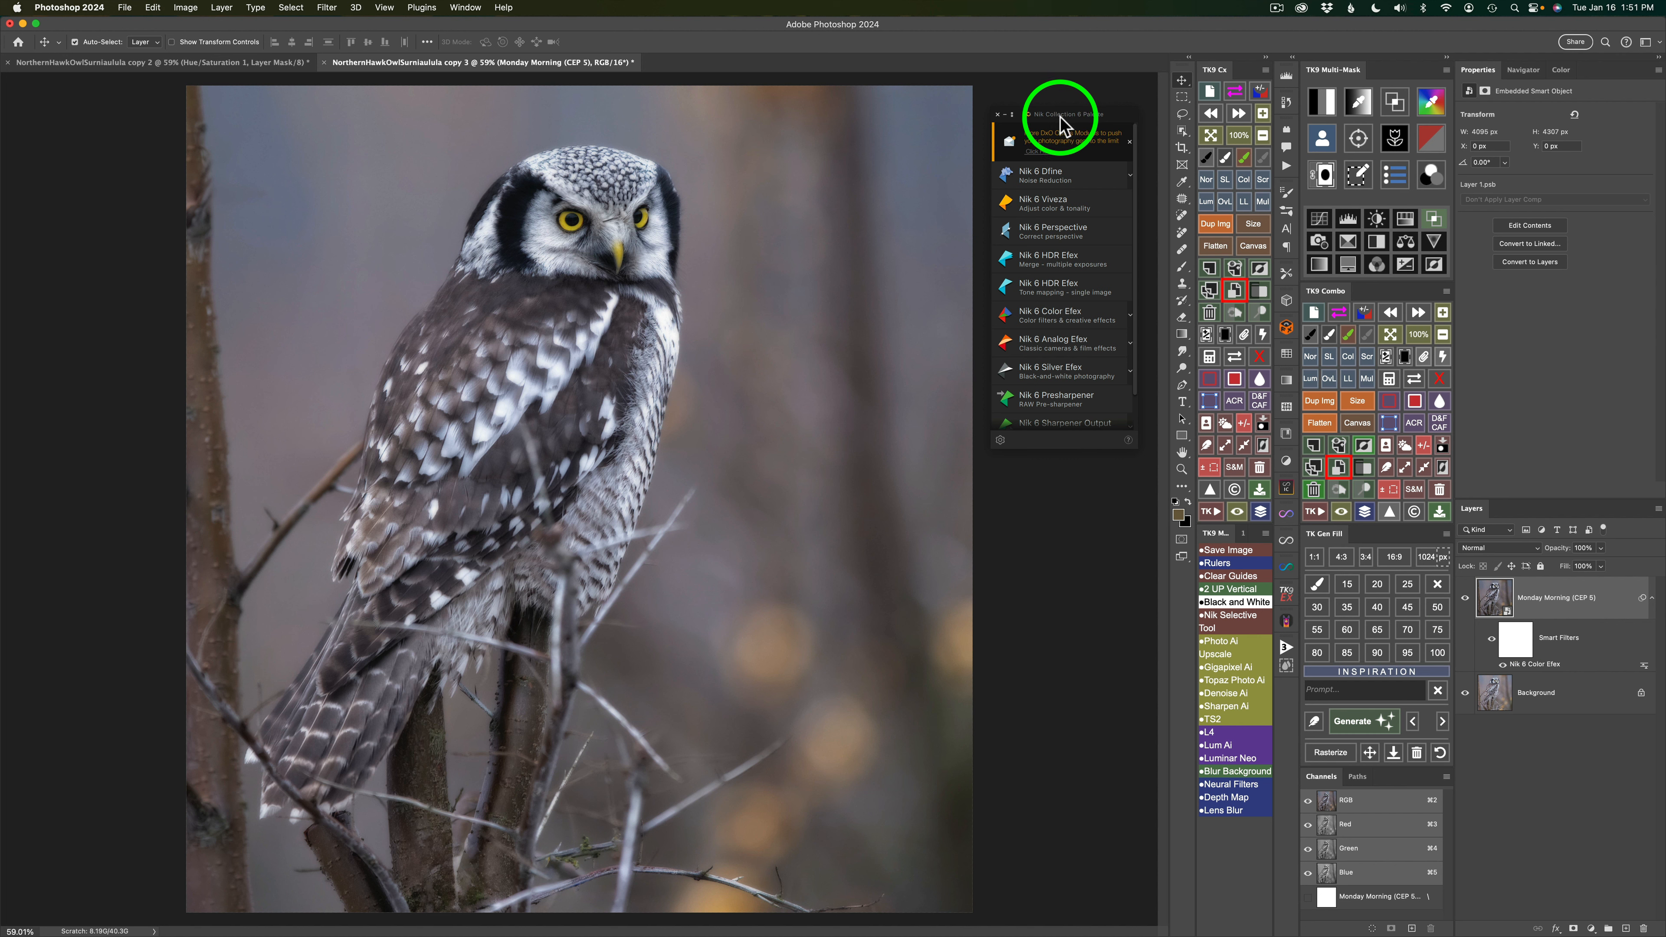
Close the Nik Collection palette and toggle the Monday Morning layer off and on to compare before and after
left_click(998, 115)
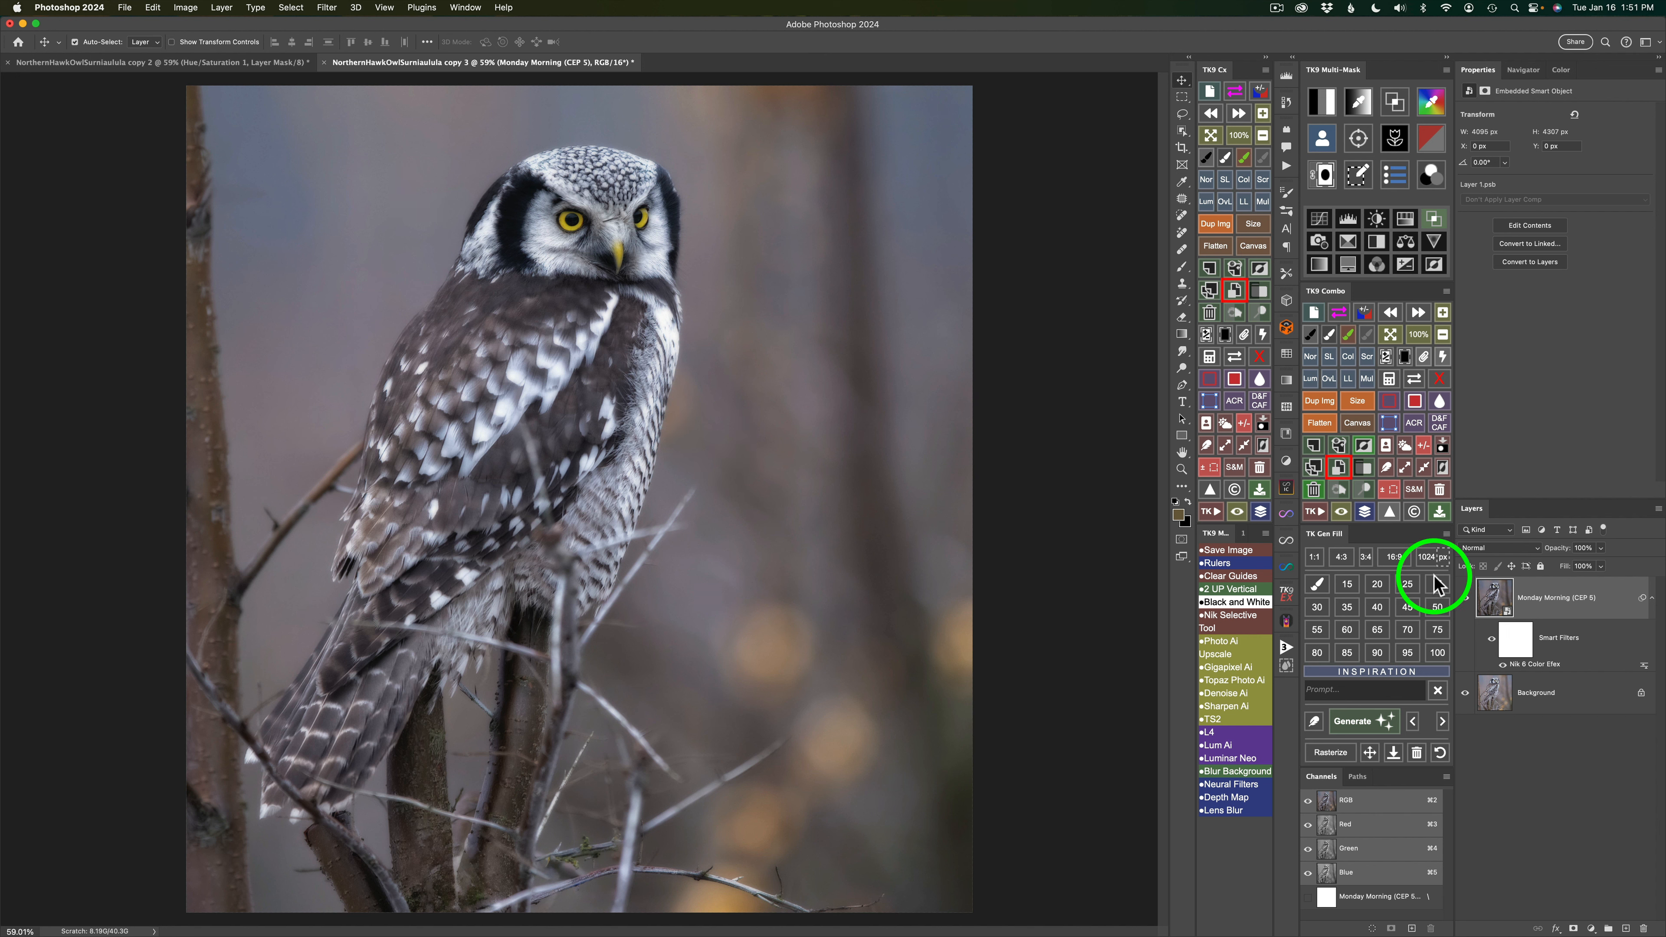
left_click(1465, 601)
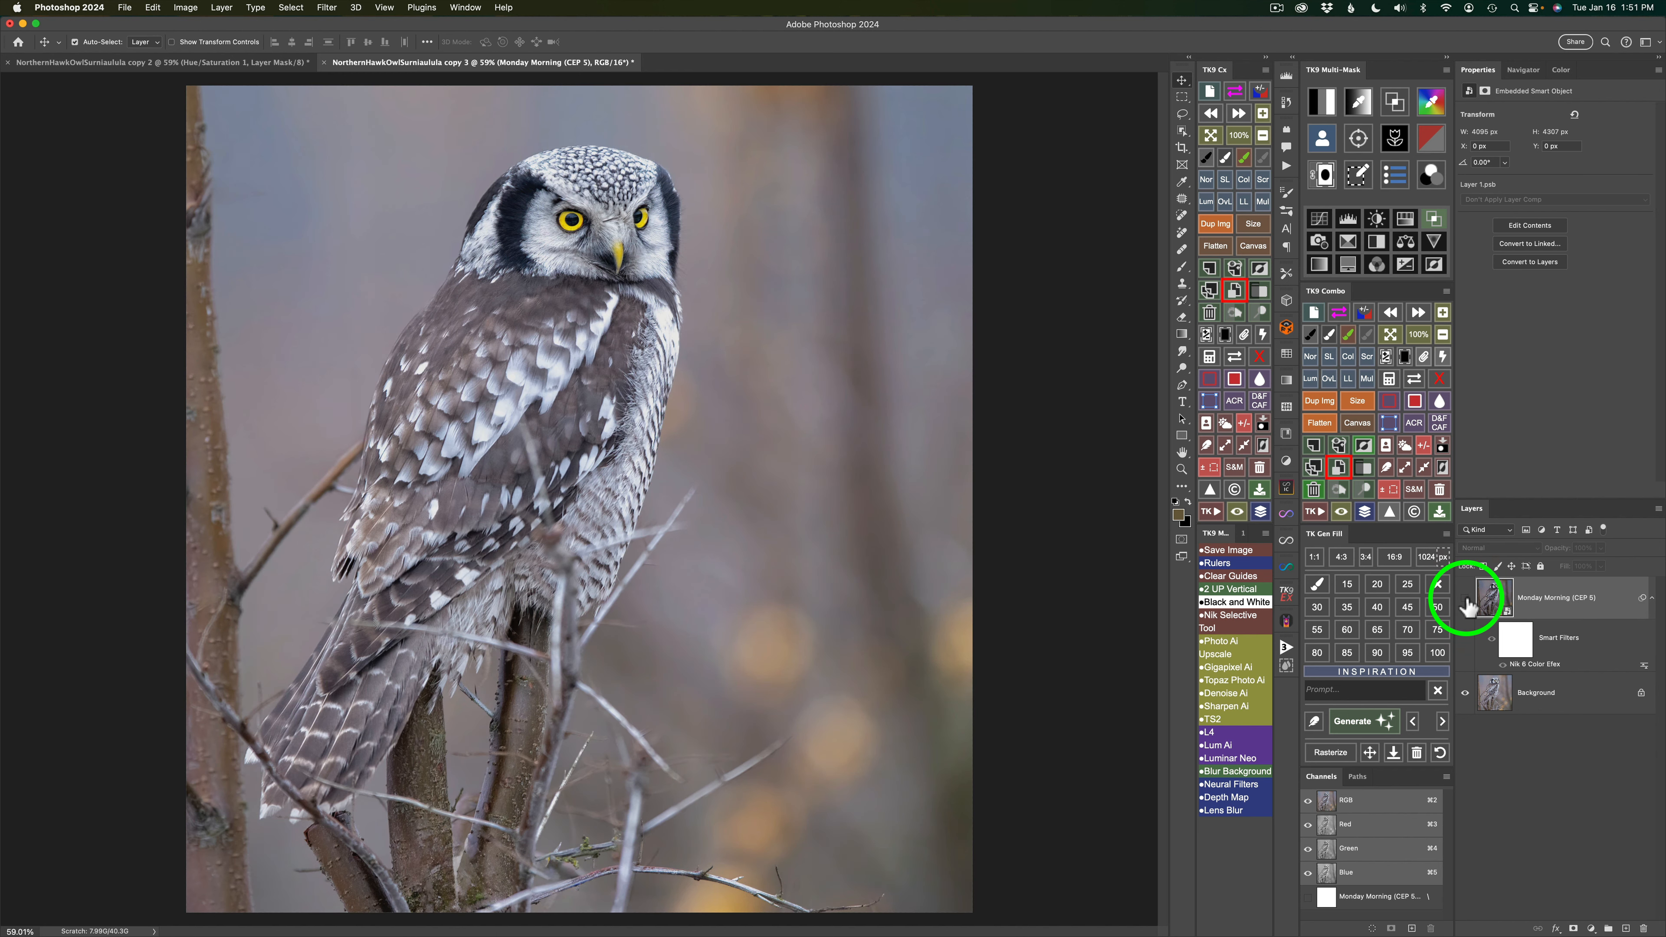
left_click(1466, 600)
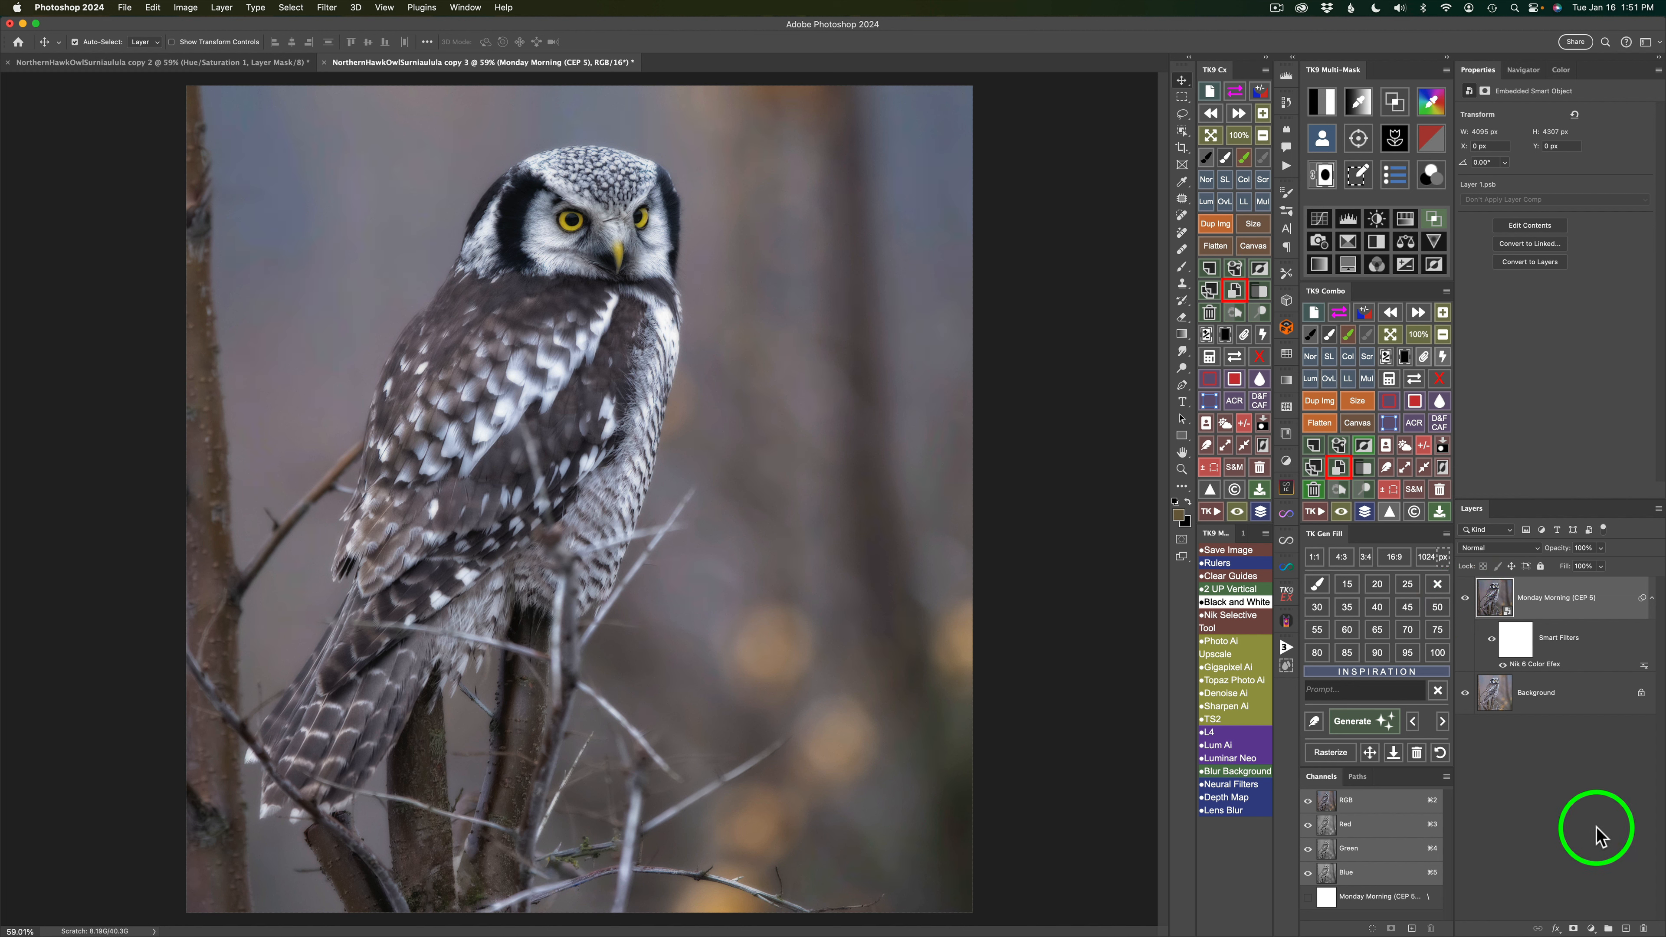